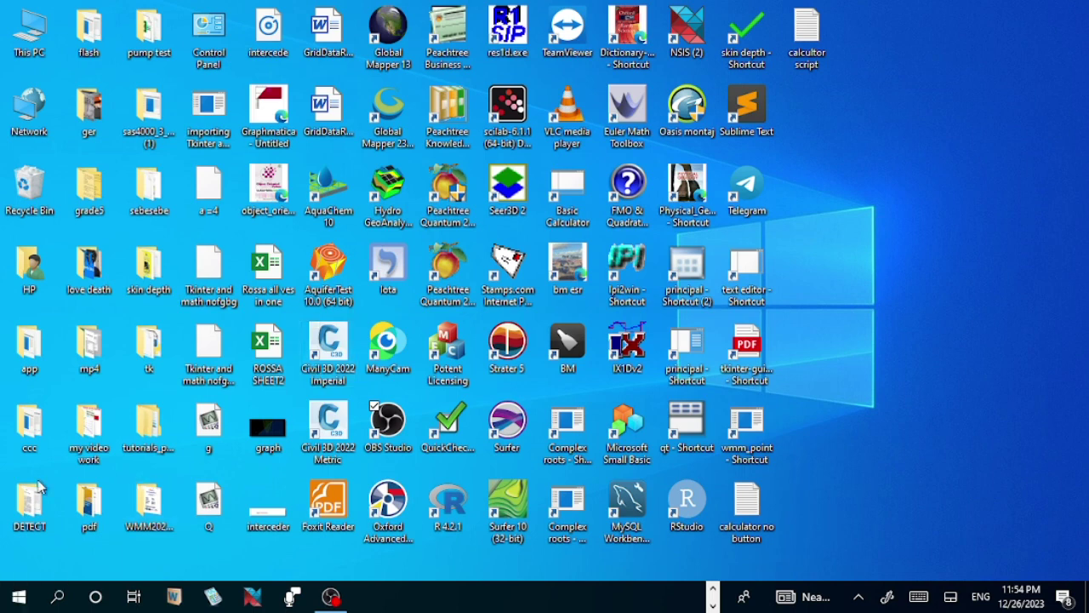
- Open confined sandy aquifer.xlsx from the pump test folder and maximize the Excel window
{"action": "double_click", "coordinate": [149, 31]}
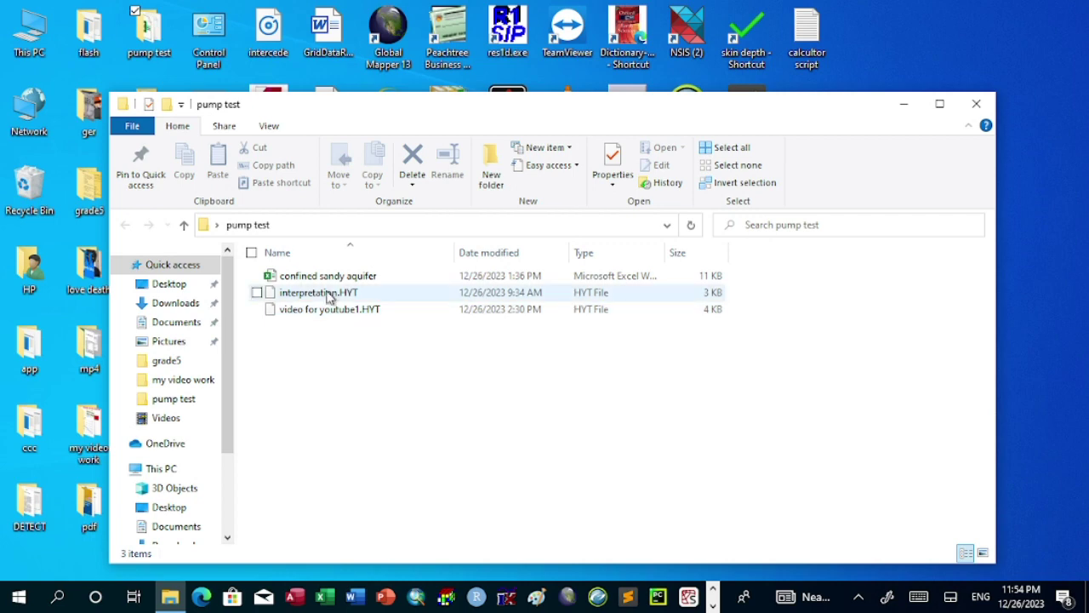
{"action": "left_click", "coordinate": [340, 277]}
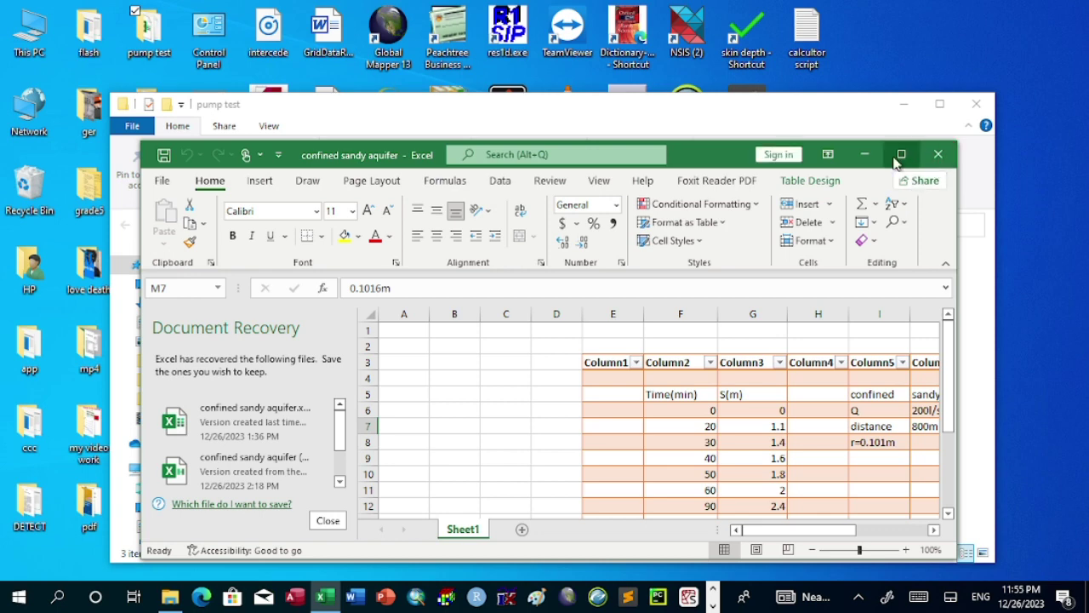
{"action": "left_click", "coordinate": [900, 155]}
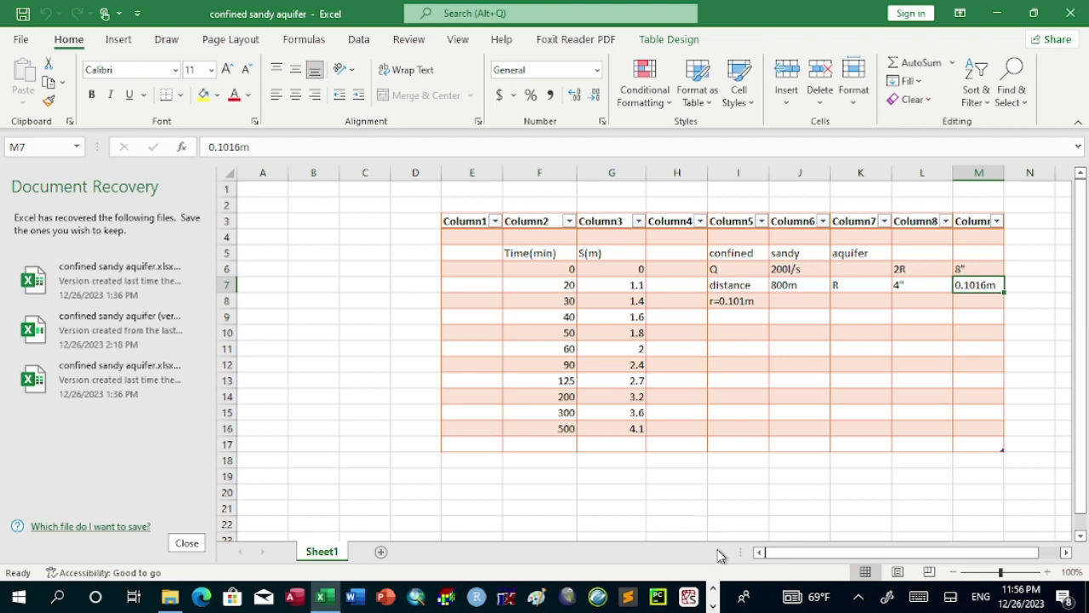
- Clear the desktop, launch AquiferTest 10.0, maximize its welcome window and start a new project
{"action": "left_click", "coordinate": [1001, 12]}
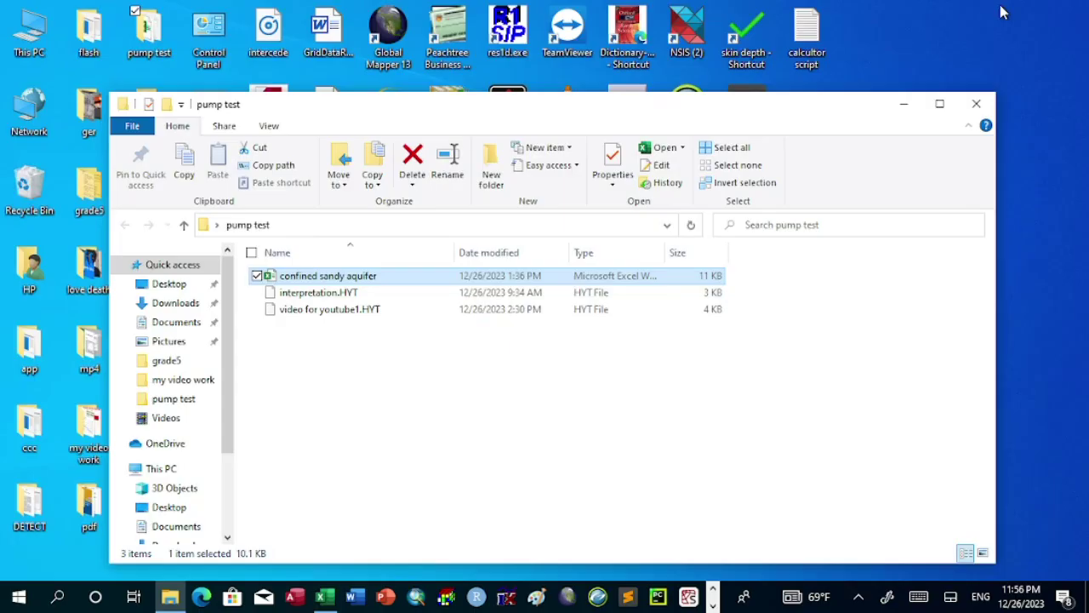
{"action": "left_click", "coordinate": [904, 109]}
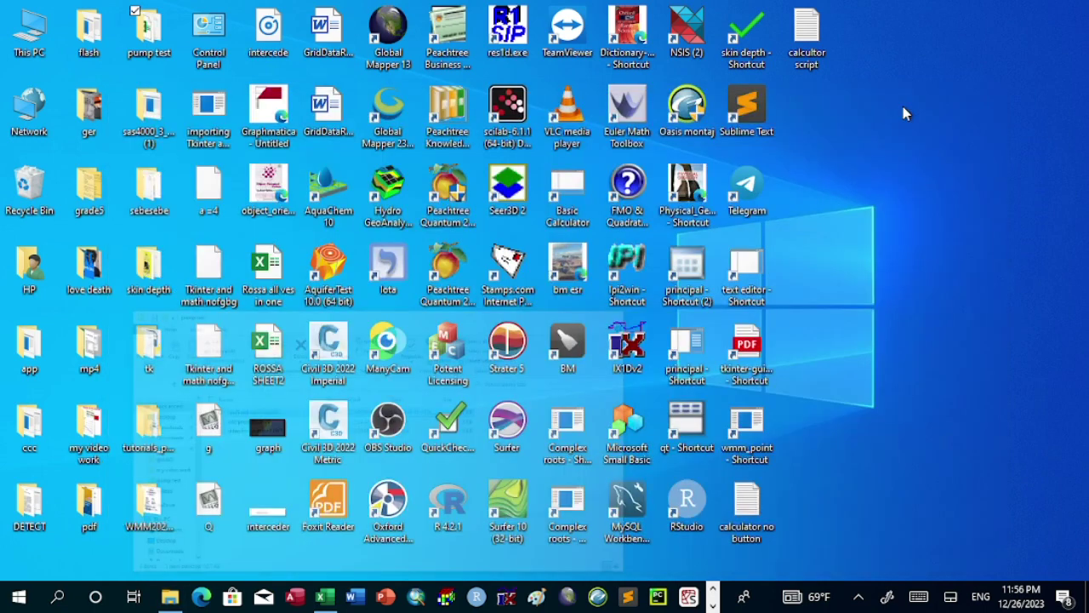
{"action": "double_click", "coordinate": [338, 270]}
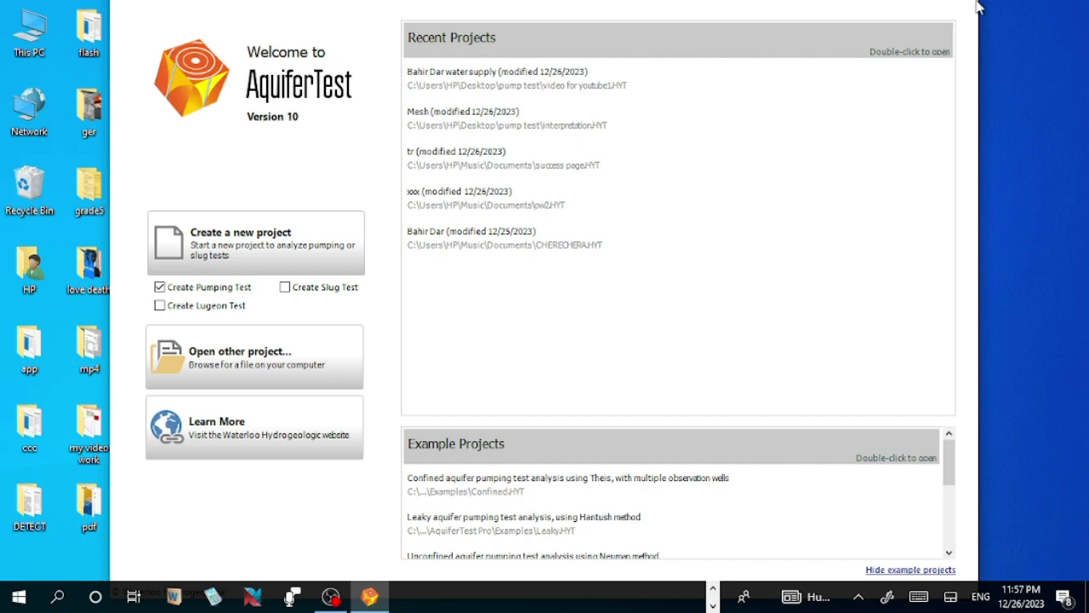
{"action": "left_click_drag", "start_coordinate": [854, 9], "coordinate": [877, 58]}
{"action": "left_click", "coordinate": [950, 37]}
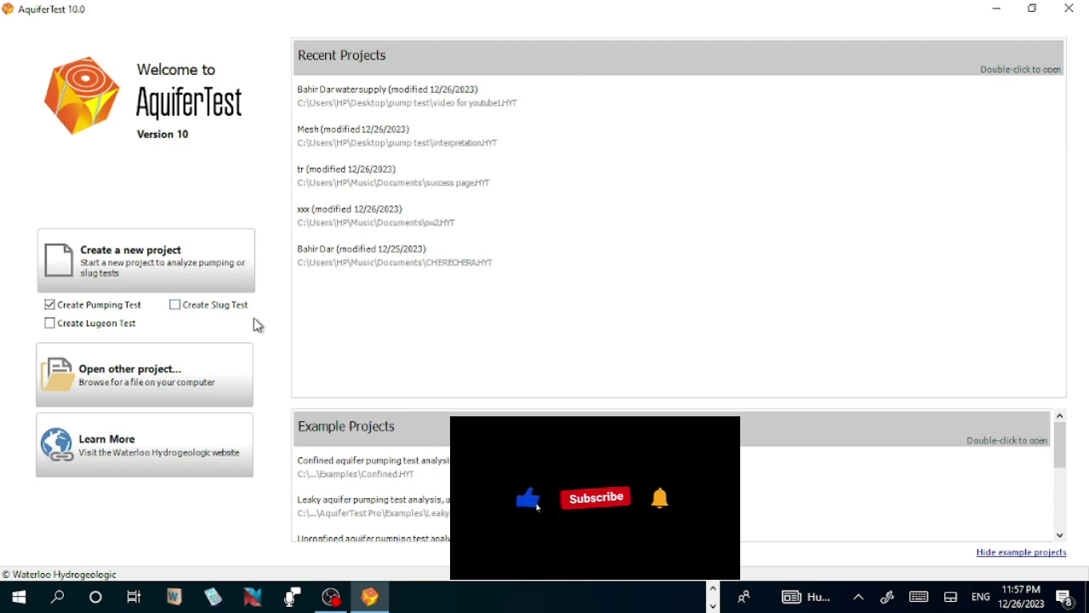
{"action": "left_click", "coordinate": [153, 287]}
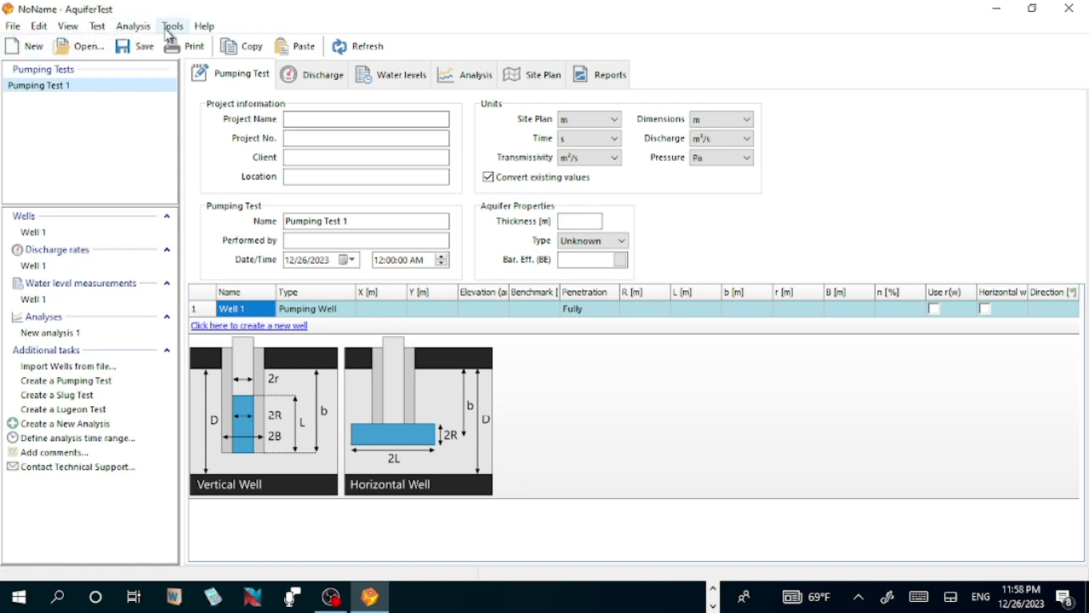
- Browse the File, View, Test and Tools menus of the new untitled project
{"action": "left_click", "coordinate": [12, 26]}
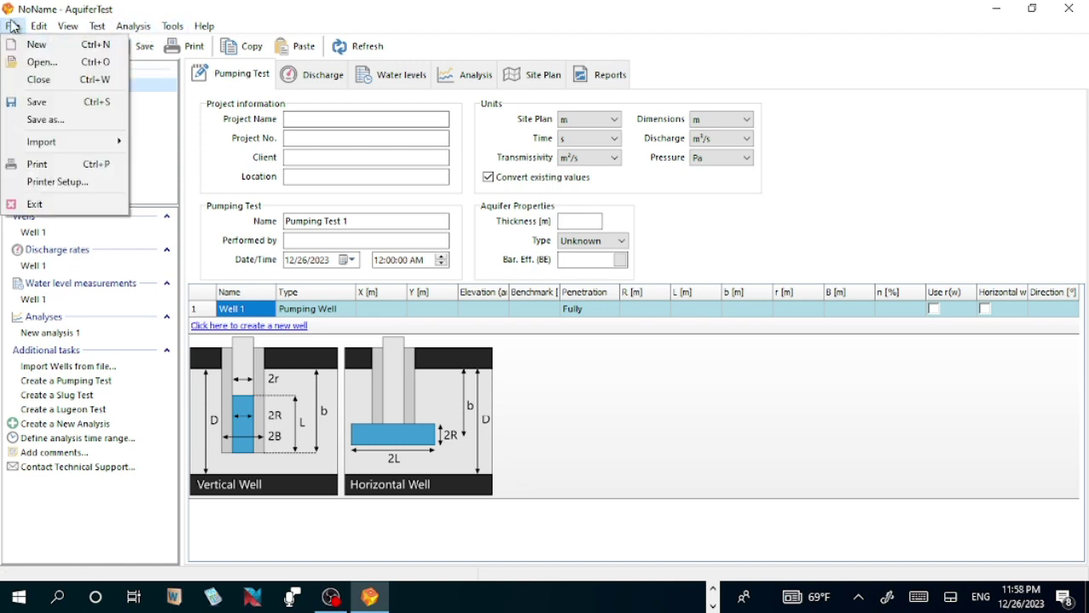
{"action": "mouse_move", "coordinate": [39, 26]}
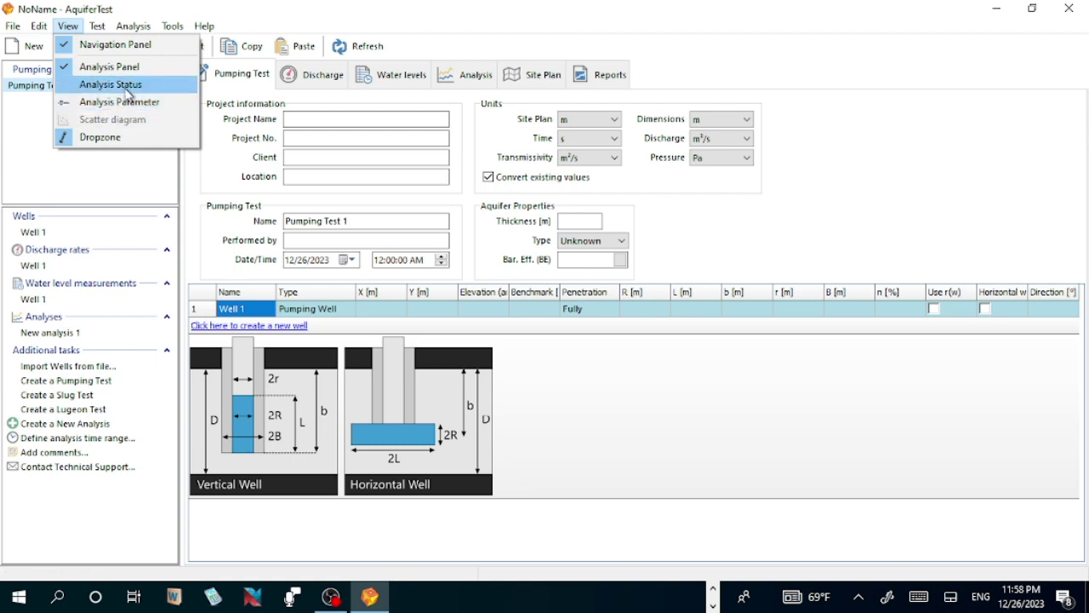
{"action": "mouse_move", "coordinate": [117, 30]}
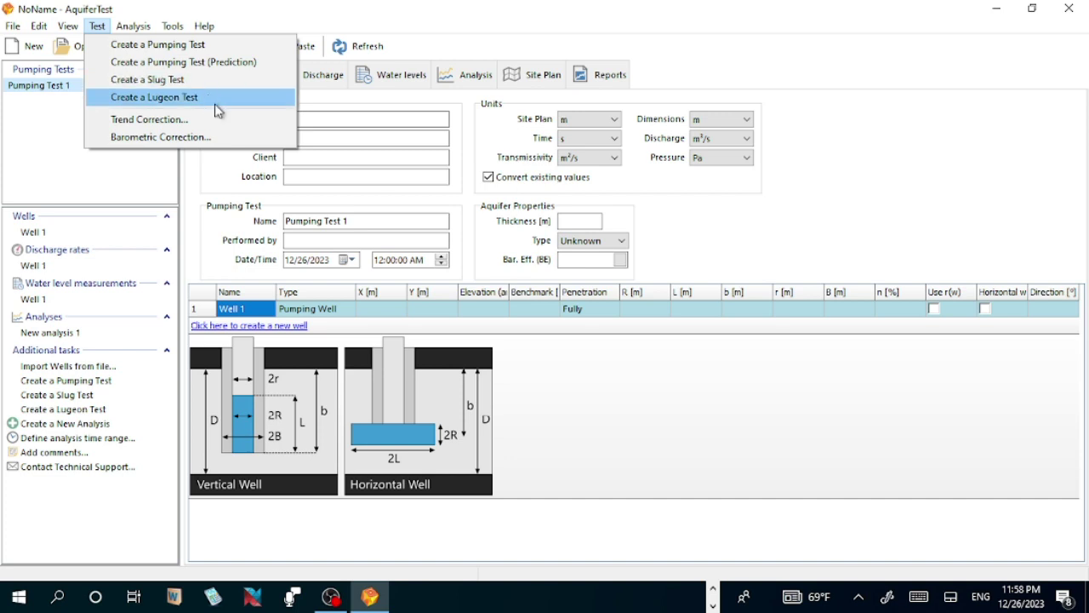
{"action": "left_click", "coordinate": [189, 34]}
{"action": "left_click", "coordinate": [189, 34]}
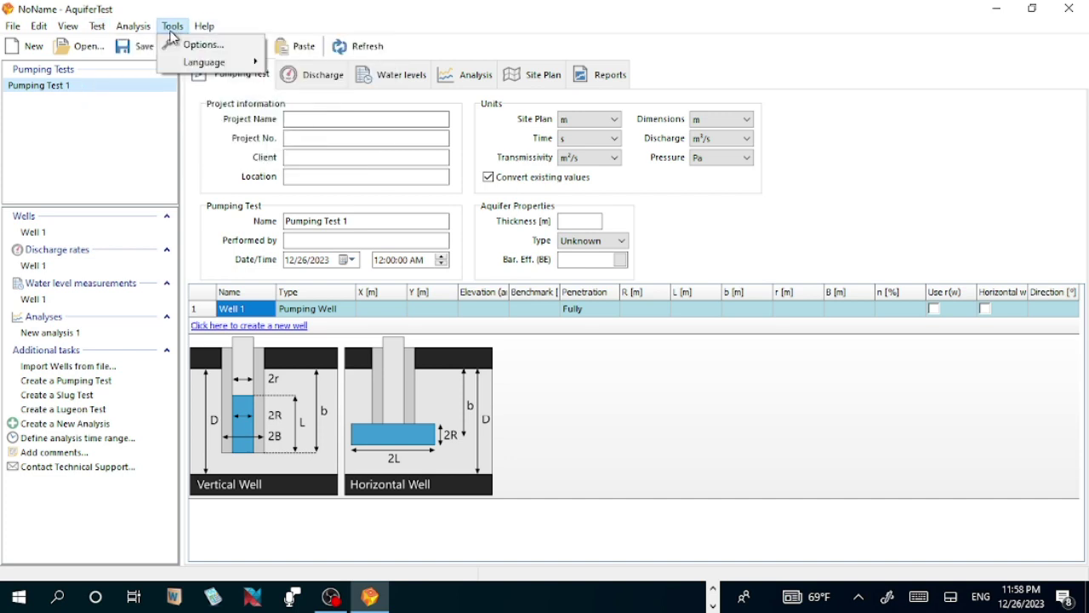
- Enter project name Bahir Dar, number 1, client Amhara Water Bureau, location Bahir Dar, and the performer
{"action": "left_click", "coordinate": [361, 132]}
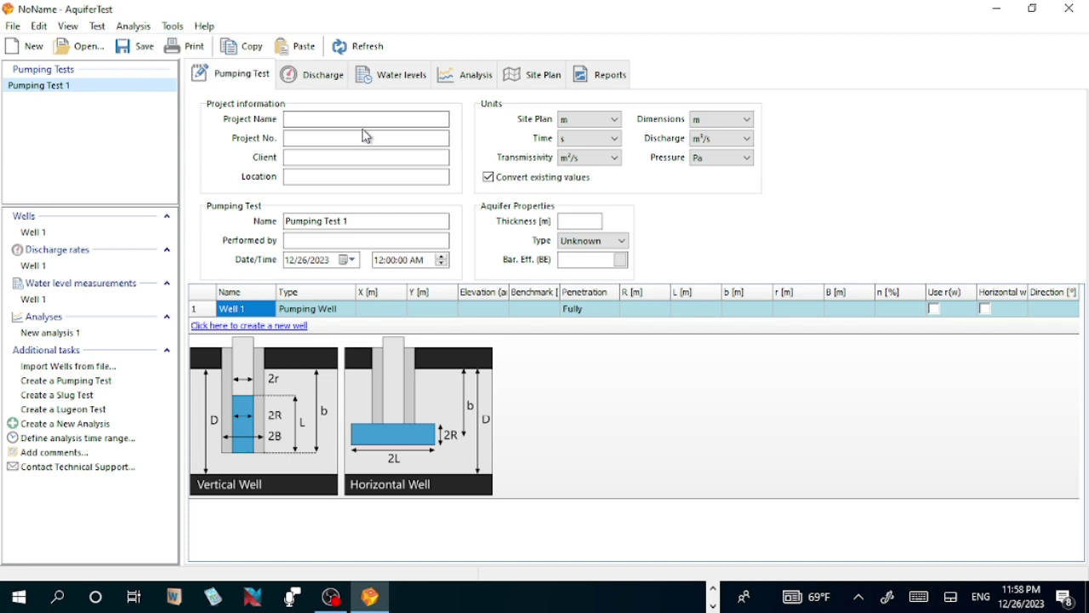
{"action": "left_click", "coordinate": [351, 119]}
{"action": "type", "text": "Bahir Dar"}
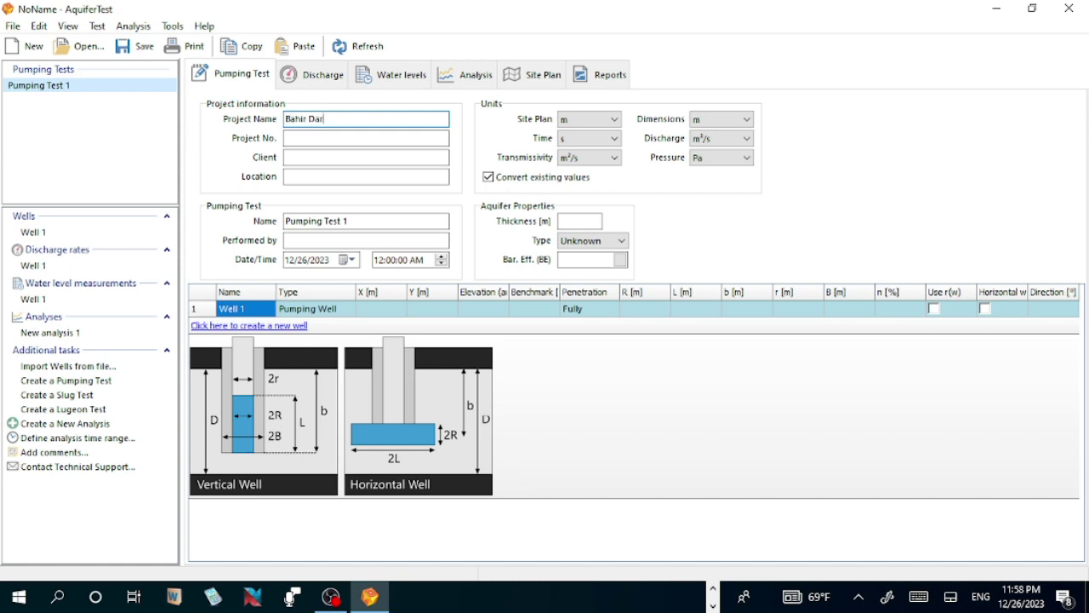
{"action": "left_click", "coordinate": [305, 138]}
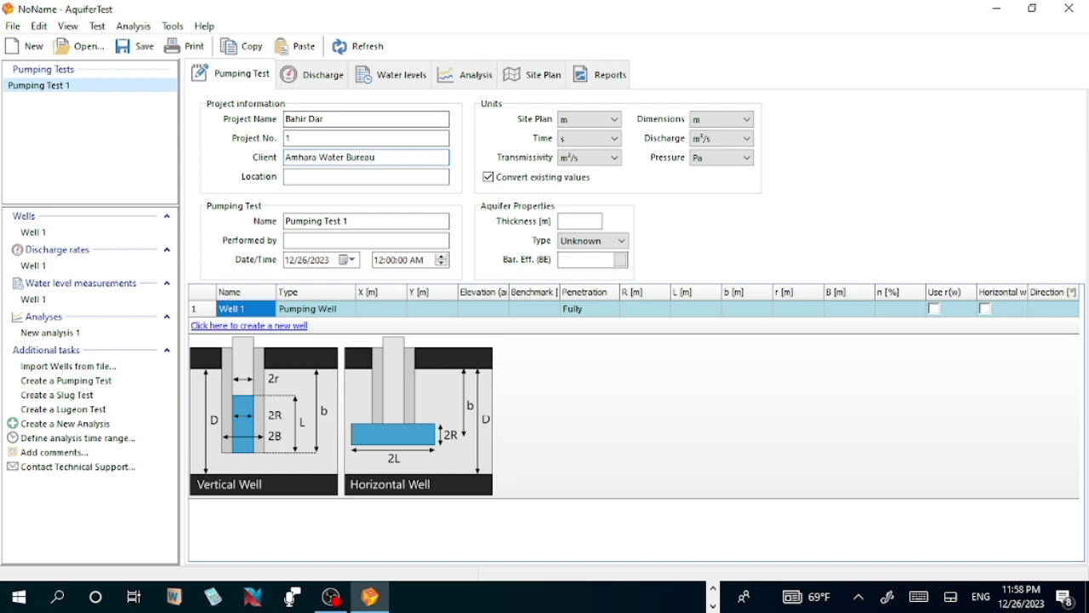
{"action": "left_click", "coordinate": [298, 174]}
{"action": "left_click", "coordinate": [715, 589]}
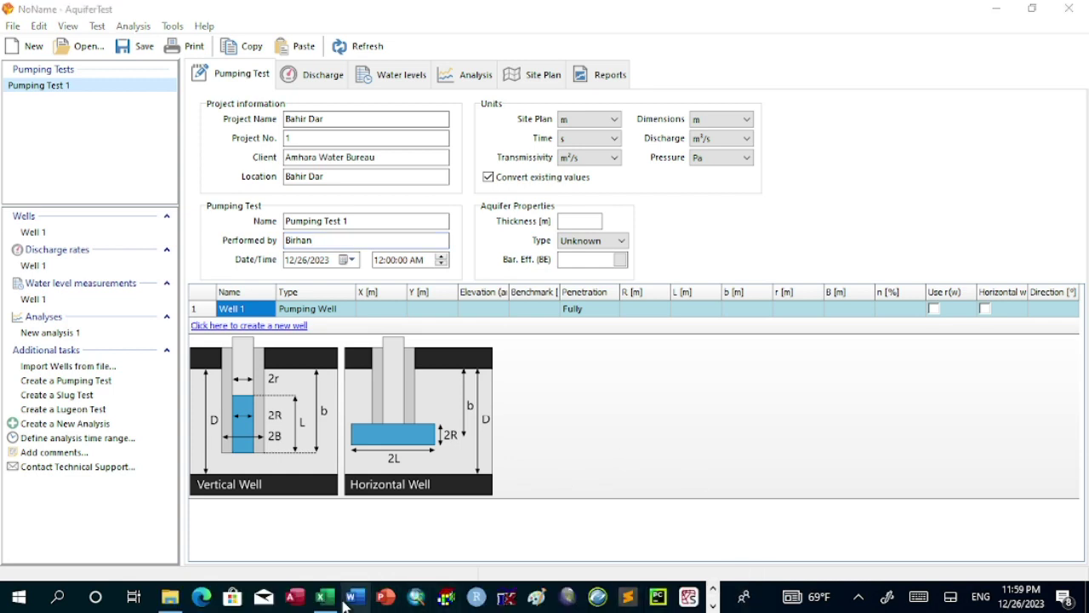
{"action": "mouse_move", "coordinate": [324, 598]}
{"action": "left_click", "coordinate": [375, 509]}
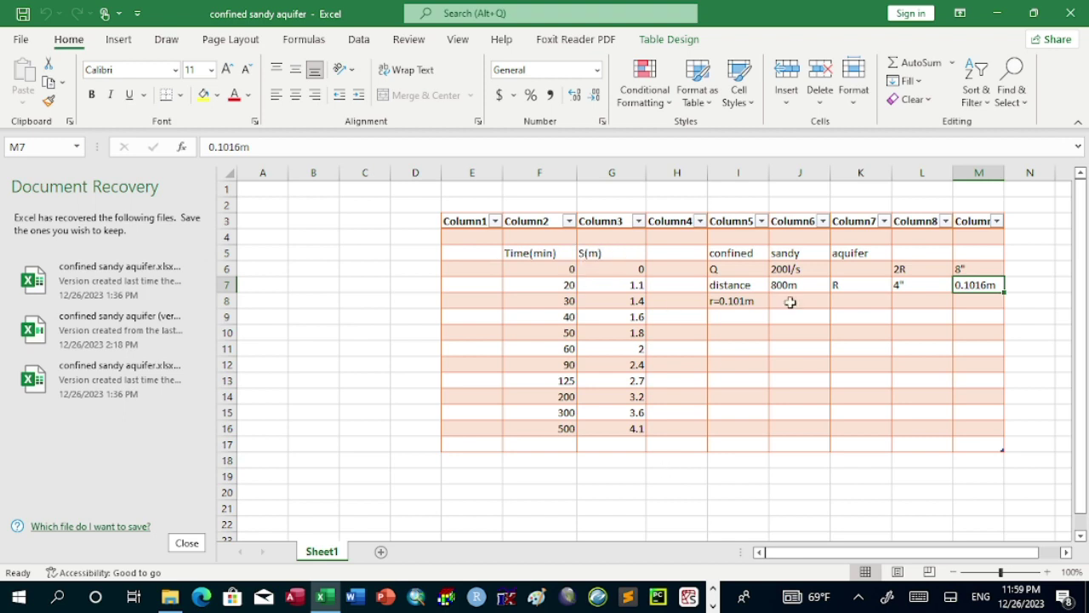
- Choose min for time, m²/d for transmissivity and l/s for discharge, then open the Bar. Eff. calculator
{"action": "left_click", "coordinate": [997, 13]}
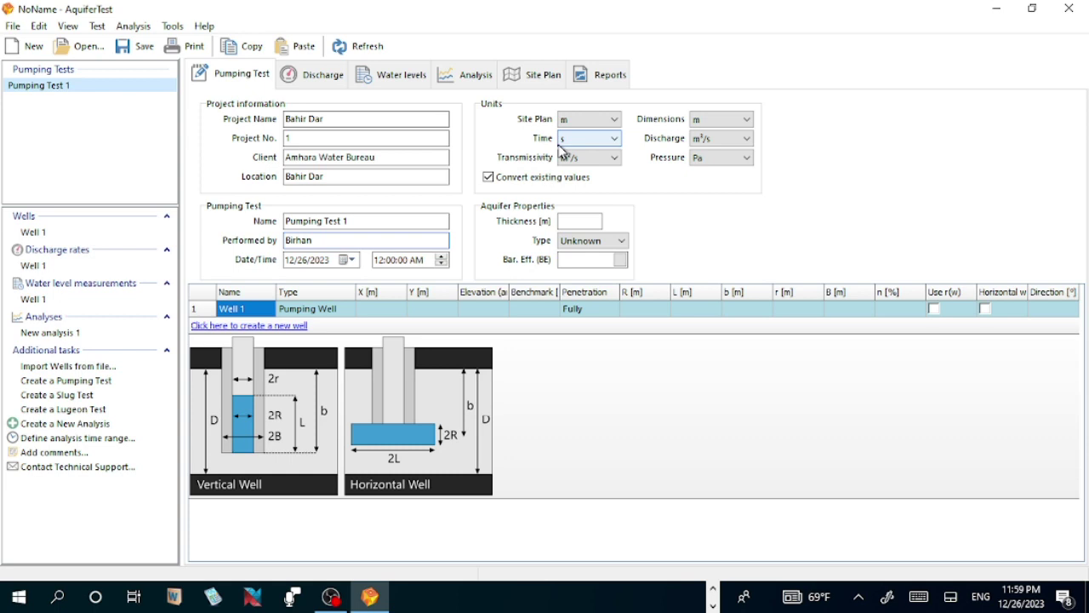
{"action": "left_click", "coordinate": [613, 139]}
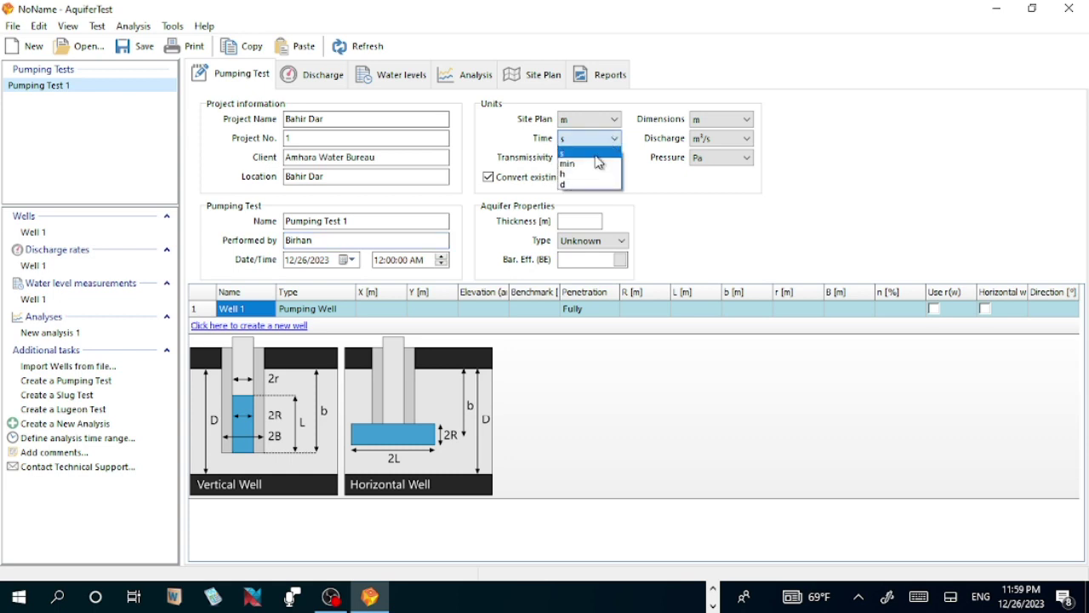
{"action": "left_click", "coordinate": [594, 164]}
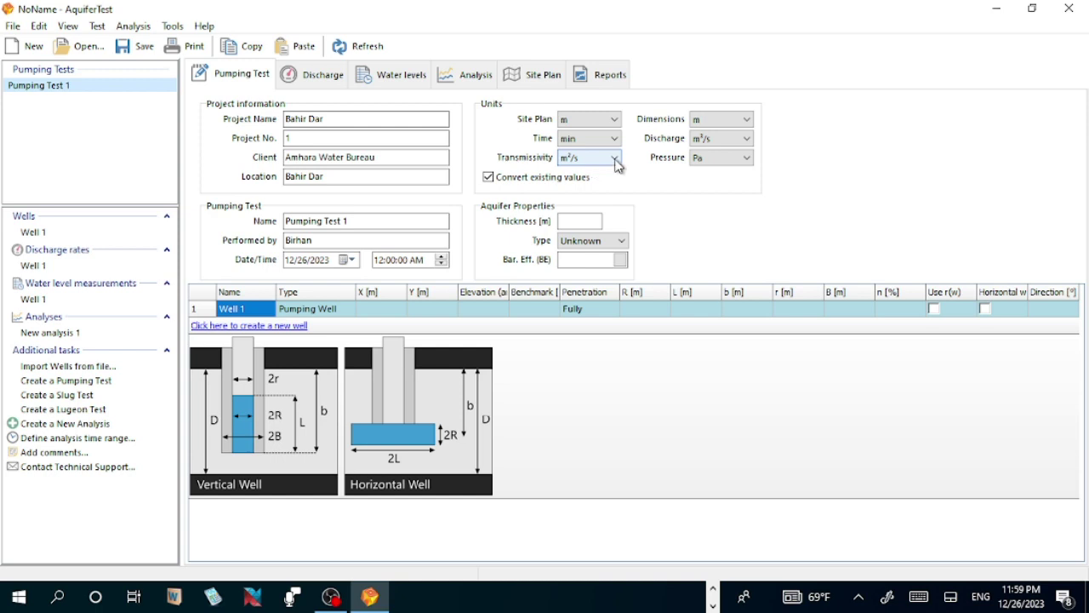
{"action": "left_click", "coordinate": [616, 160]}
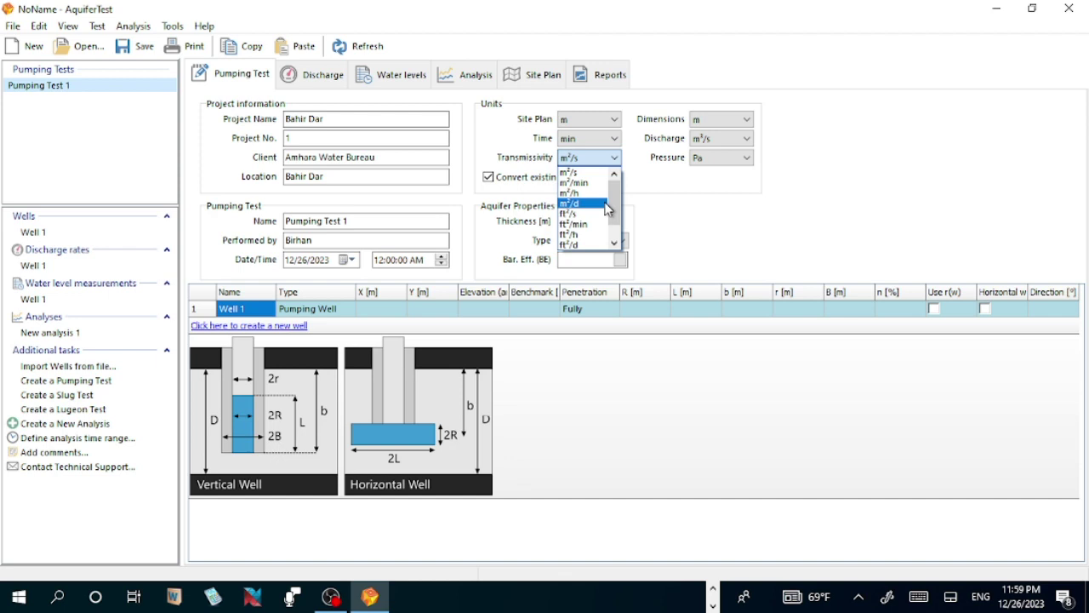
{"action": "left_click", "coordinate": [608, 204]}
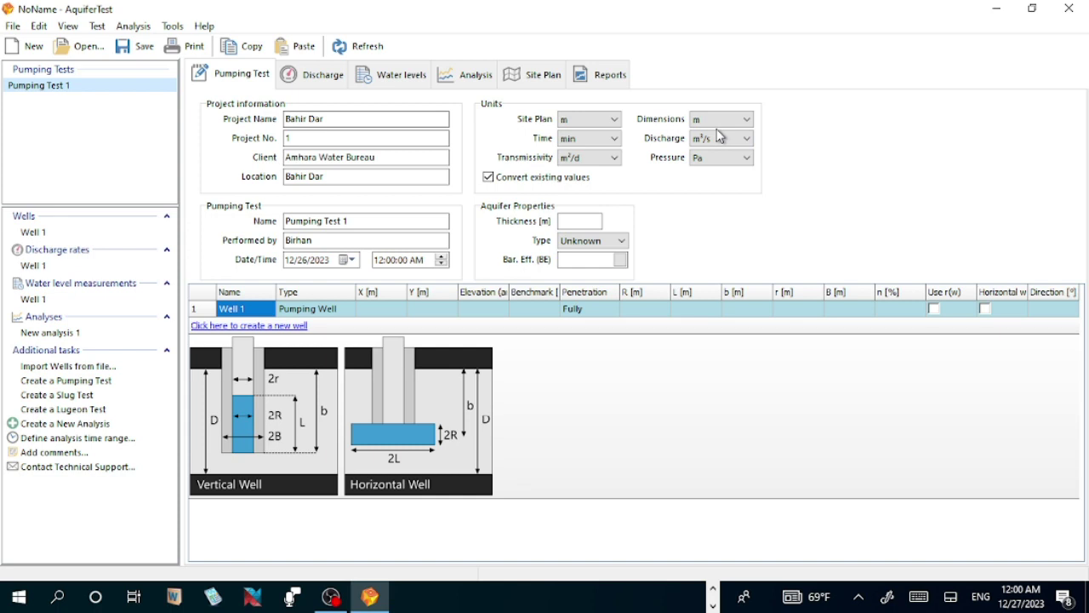
{"action": "left_click", "coordinate": [745, 144]}
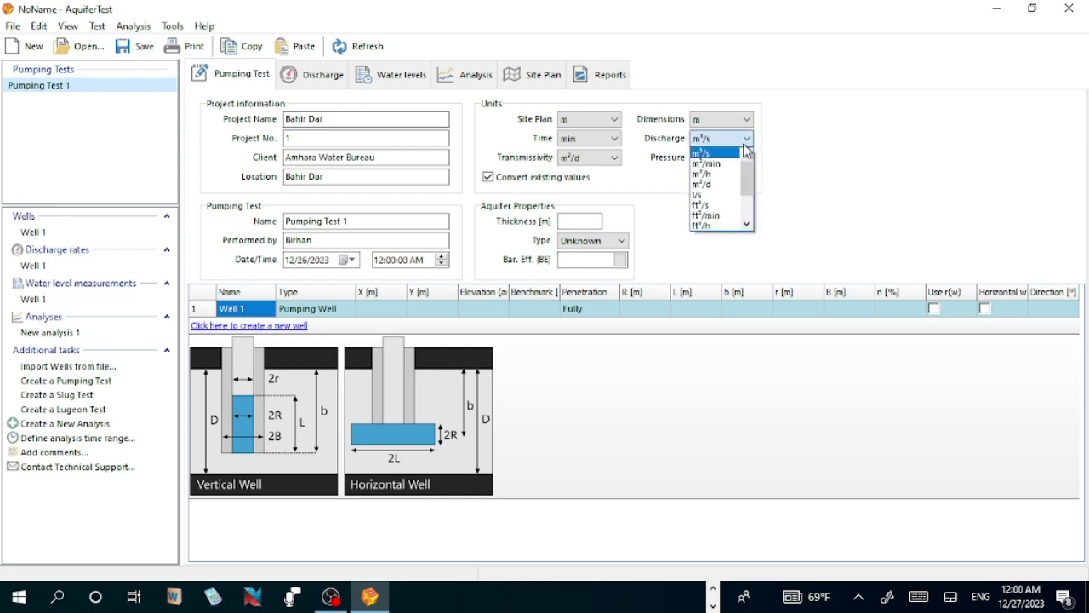
{"action": "left_click", "coordinate": [724, 203]}
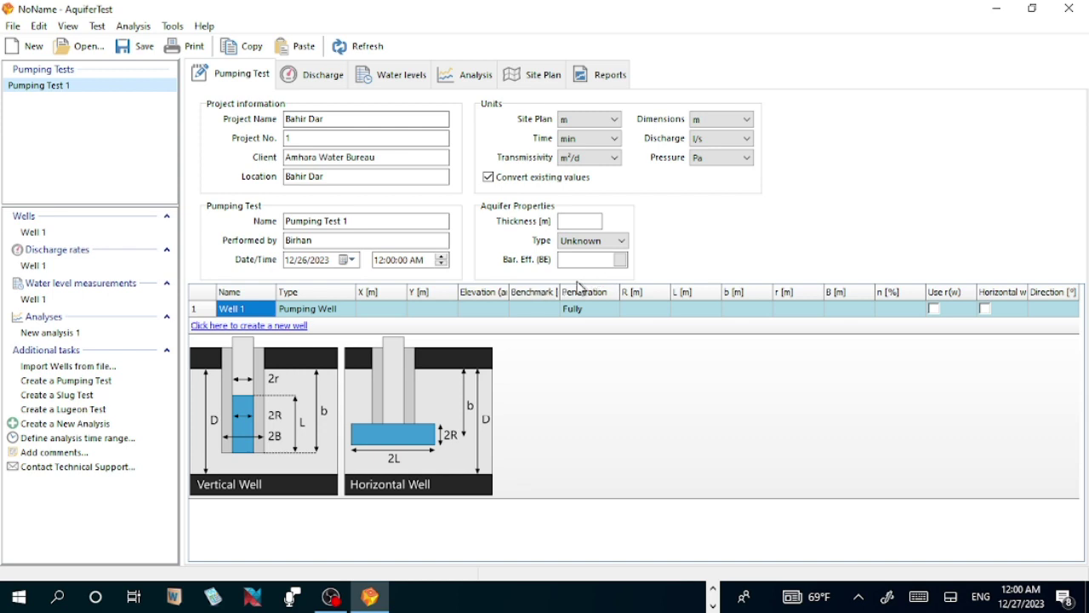
{"action": "left_click", "coordinate": [619, 261]}
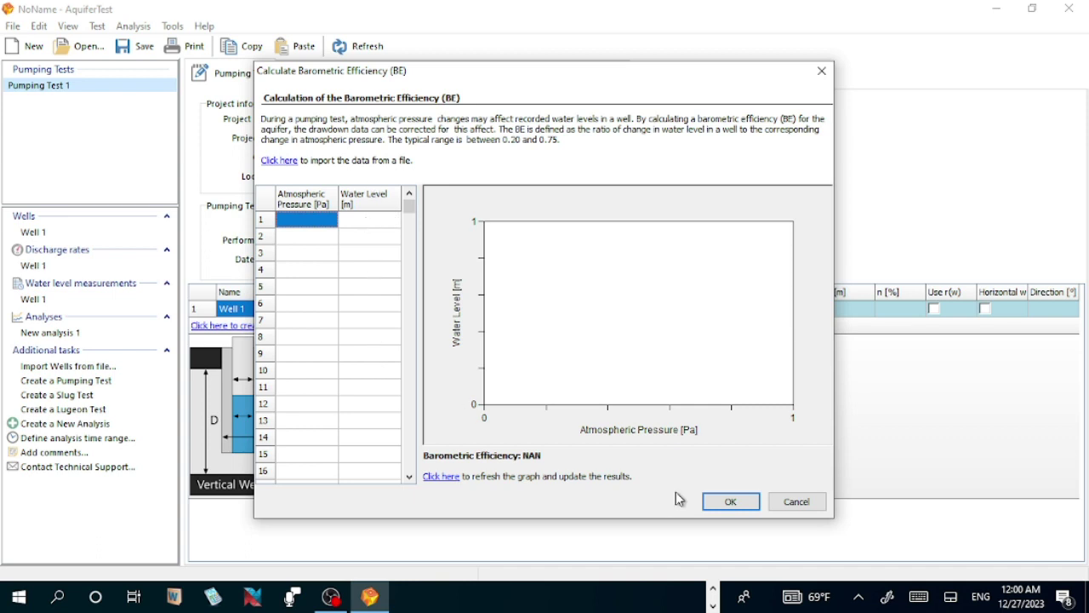
- Close the Calculate Barometric Efficiency dialog without entering any data
{"action": "left_click", "coordinate": [827, 74]}
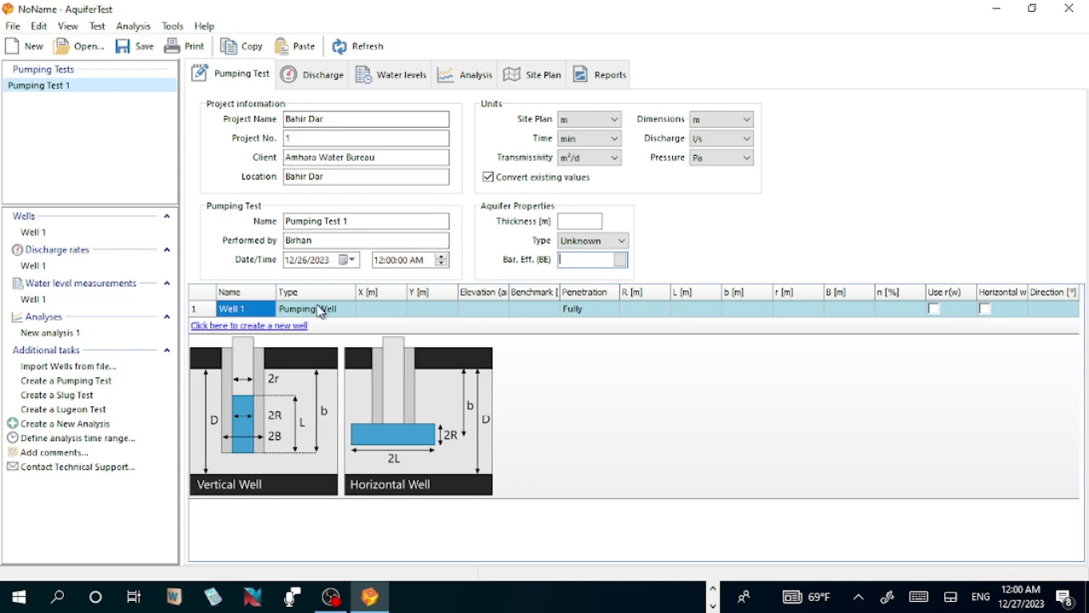
- Add a second well and rename it from Well 2 to OW1
{"action": "left_click", "coordinate": [264, 326]}
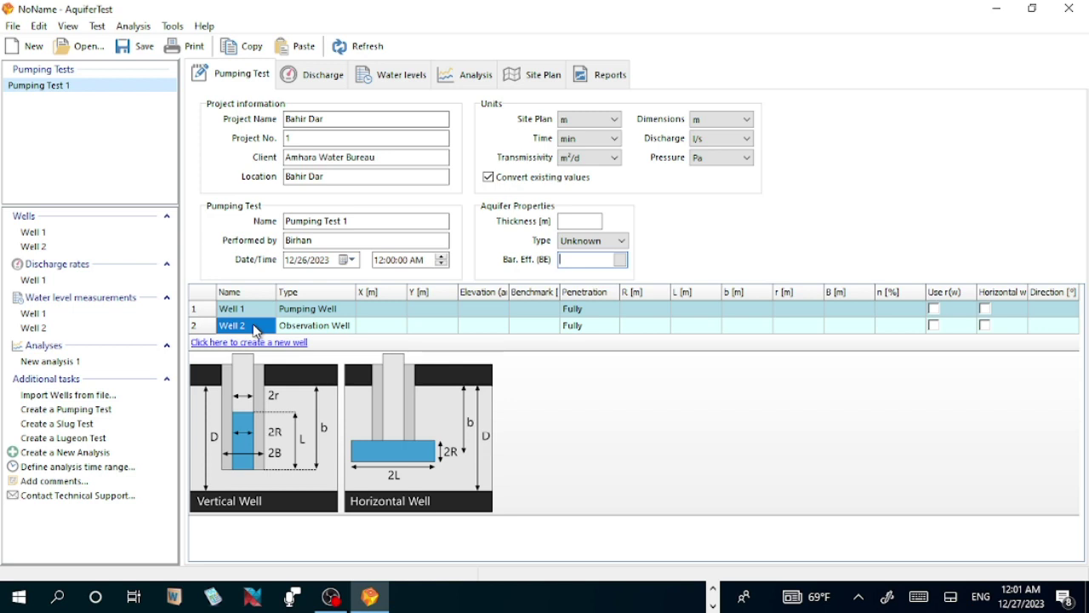
{"action": "double_click", "coordinate": [254, 325]}
{"action": "key", "text": "BackSpace"}
{"action": "key", "text": "BackSpace"}
{"action": "key", "text": "BackSpace"}
{"action": "key", "text": "BackSpace"}
{"action": "key", "text": "BackSpace"}
{"action": "key", "text": "BackSpace"}
{"action": "type", "text": "OW"}
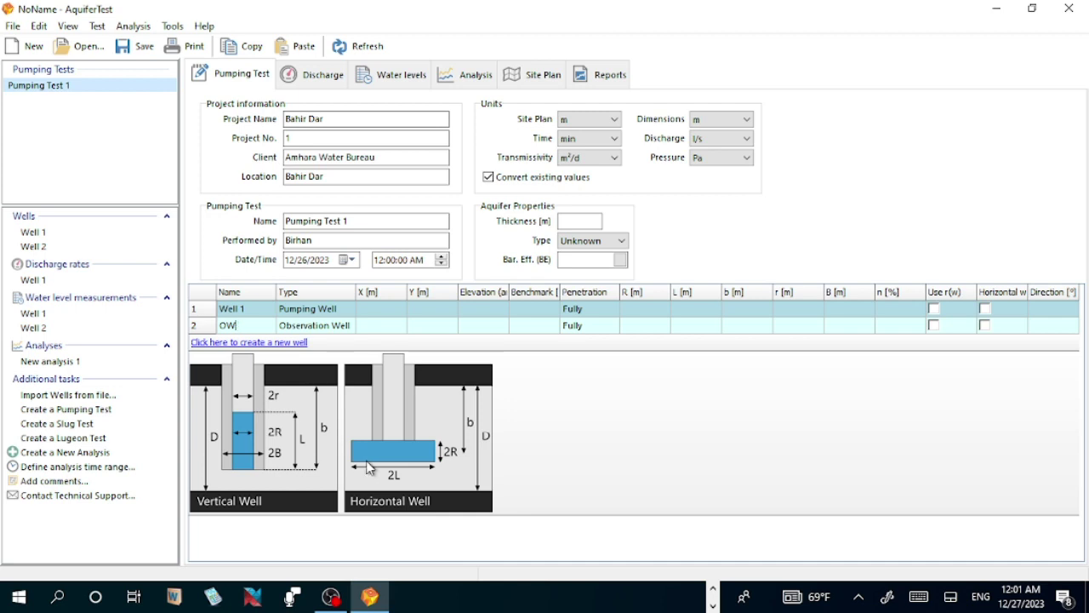
{"action": "type", "text": "1"}
- Place Well 1 at X 0, Y 0 and give OW1 Y 0, with both elevations 0
{"action": "left_click", "coordinate": [389, 311]}
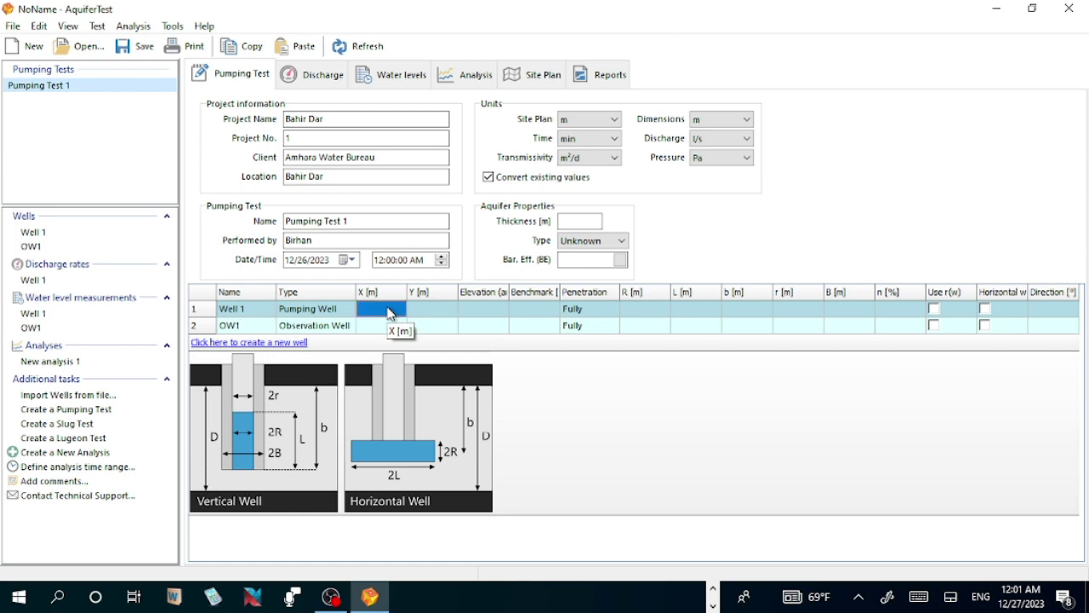
{"action": "type", "text": "0"}
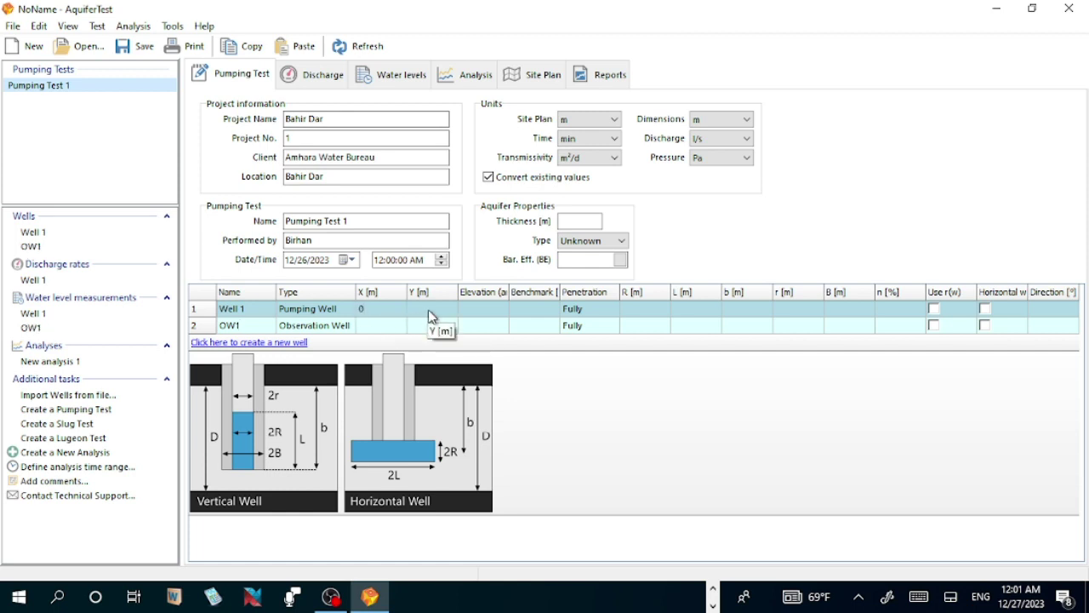
{"action": "left_click", "coordinate": [430, 312]}
{"action": "type", "text": "0"}
{"action": "type", "text": "89"}
{"action": "type", "text": "00"}
{"action": "left_click", "coordinate": [416, 329]}
{"action": "type", "text": "0"}
{"action": "left_click", "coordinate": [484, 315]}
{"action": "type", "text": "0"}
{"action": "left_click", "coordinate": [483, 326]}
{"action": "type", "text": "0"}
- Give Well 1 a screen radius of 0.1016 m
{"action": "left_click", "coordinate": [636, 311]}
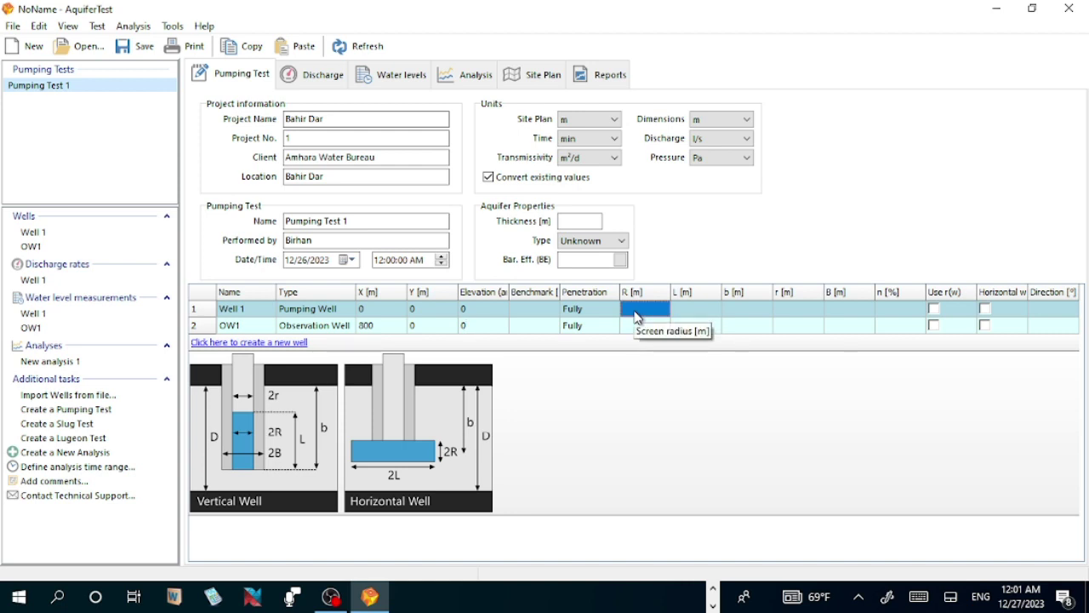
{"action": "type", "text": "0."}
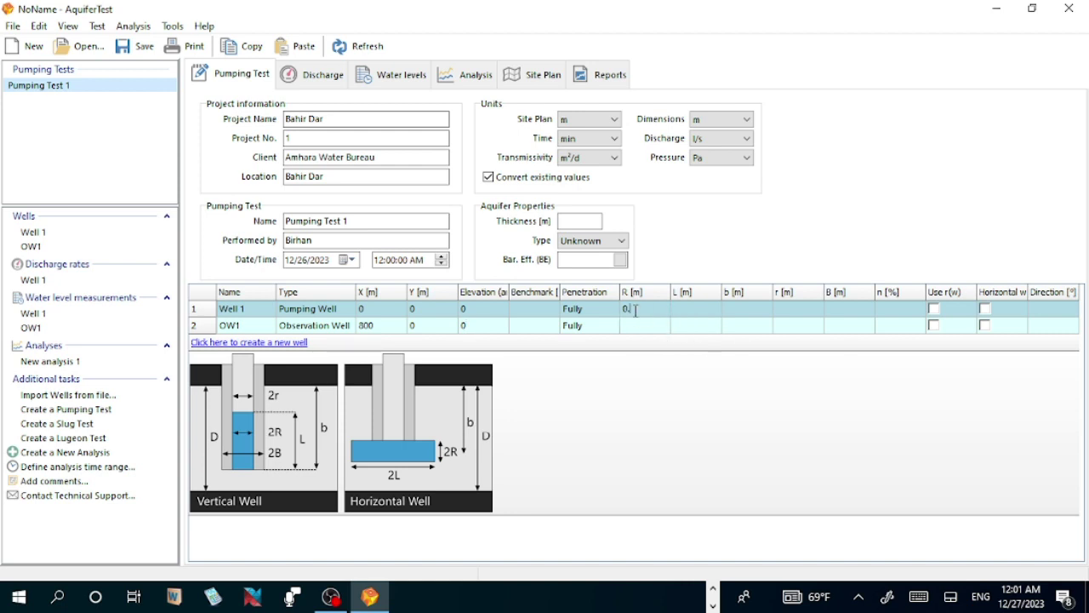
{"action": "type", "text": "1016"}
{"action": "key", "text": "Return"}
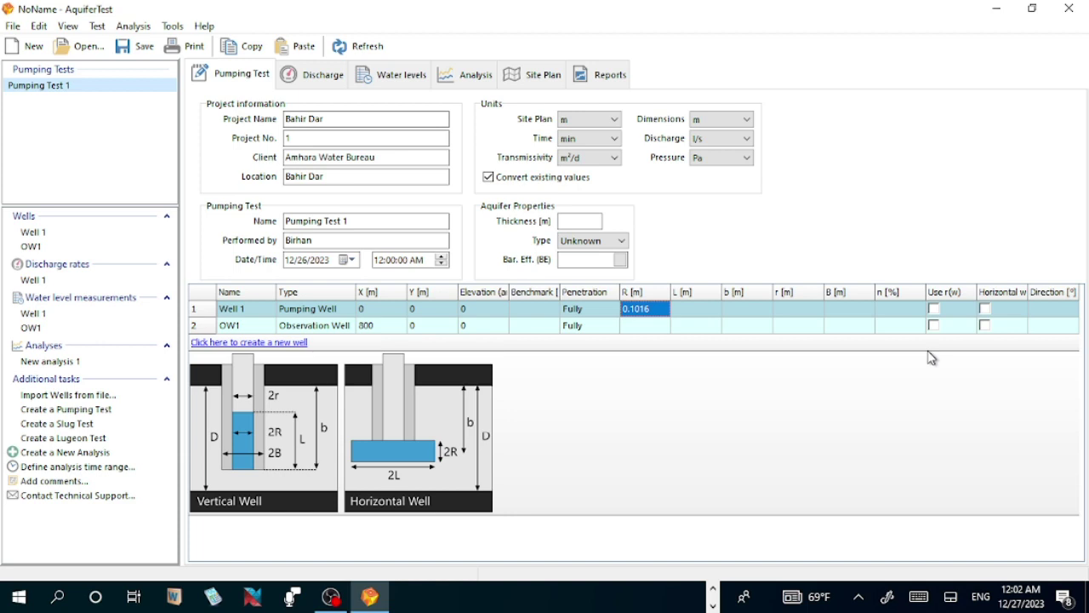
{"action": "left_click", "coordinate": [323, 83]}
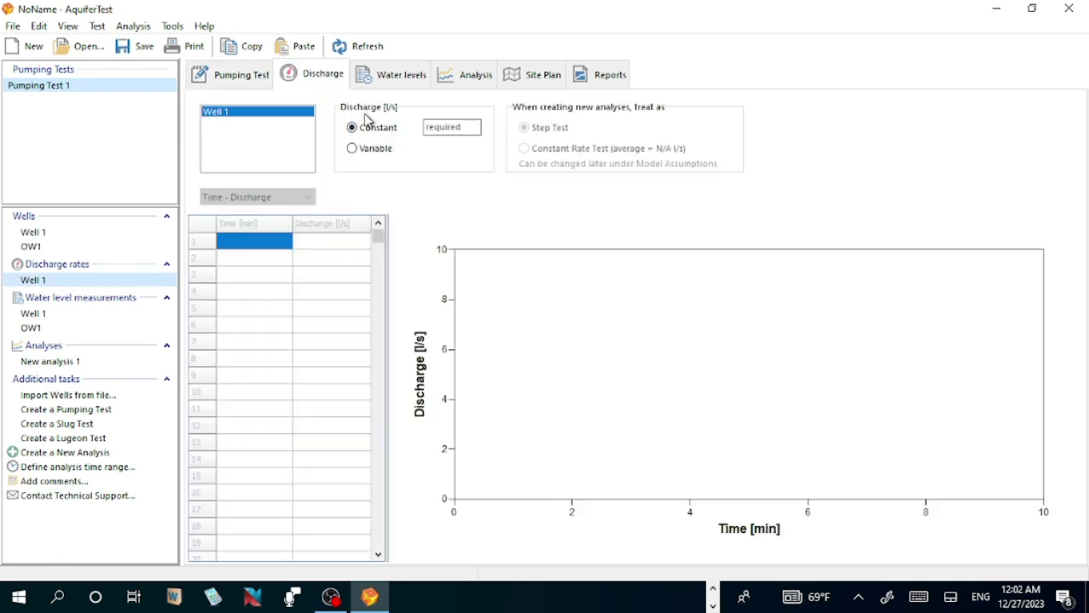
- Check the Excel data, then enter 200 as Well 1's constant discharge rate
{"action": "left_click", "coordinate": [450, 127]}
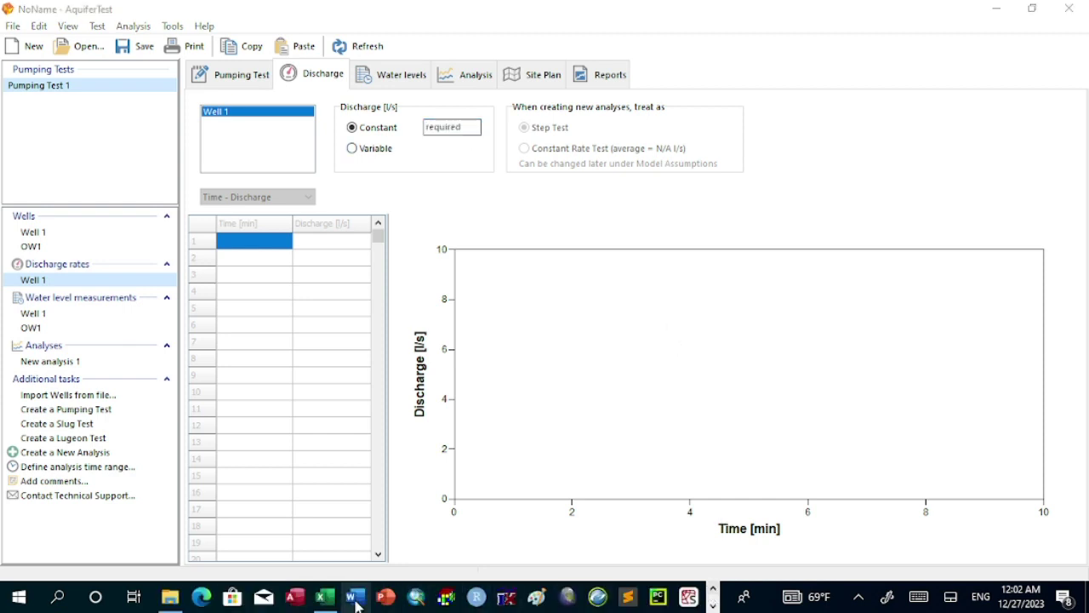
{"action": "left_click", "coordinate": [325, 597]}
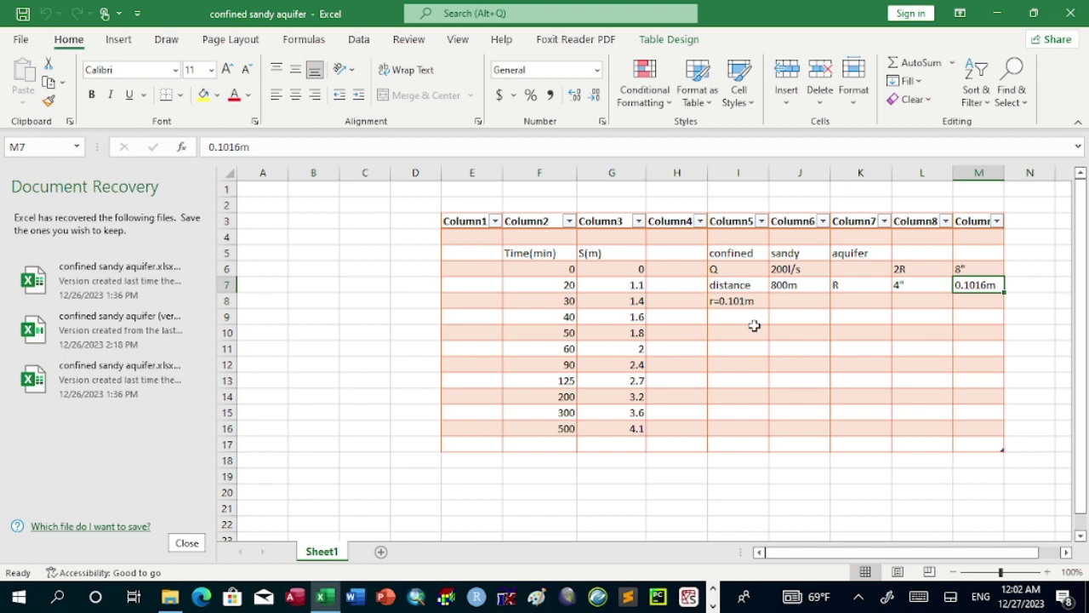
{"action": "left_click", "coordinate": [997, 13]}
{"action": "left_click", "coordinate": [467, 126]}
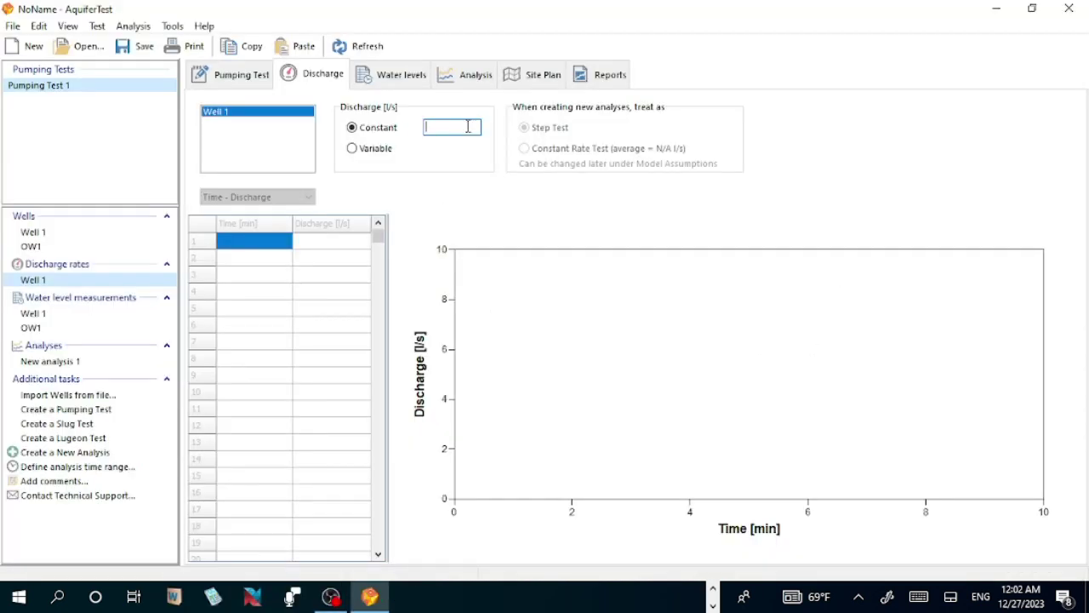
{"action": "type", "text": "200"}
{"action": "left_click", "coordinate": [395, 82]}
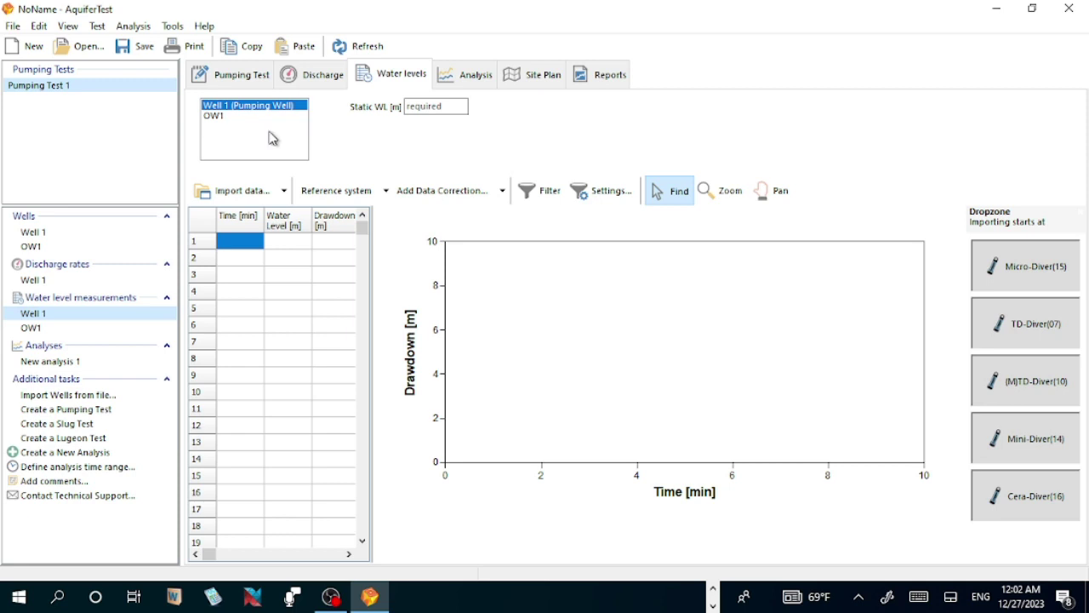
- Enter Well 1's static water level of 20 m and choose the Time - Drawdown reference system
{"action": "left_click", "coordinate": [436, 111]}
{"action": "type", "text": "20"}
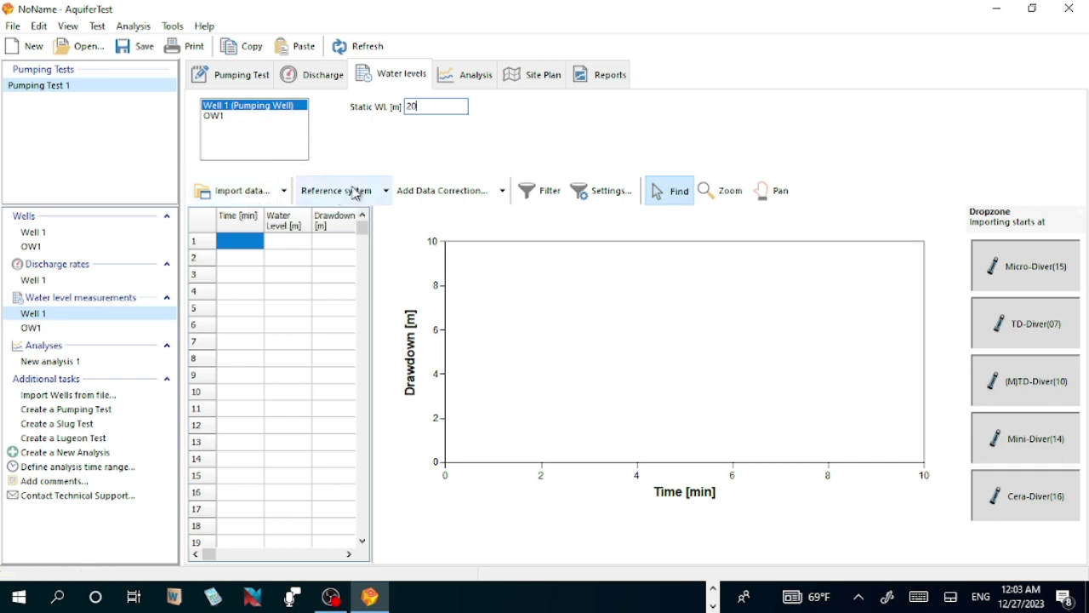
{"action": "left_click", "coordinate": [387, 192]}
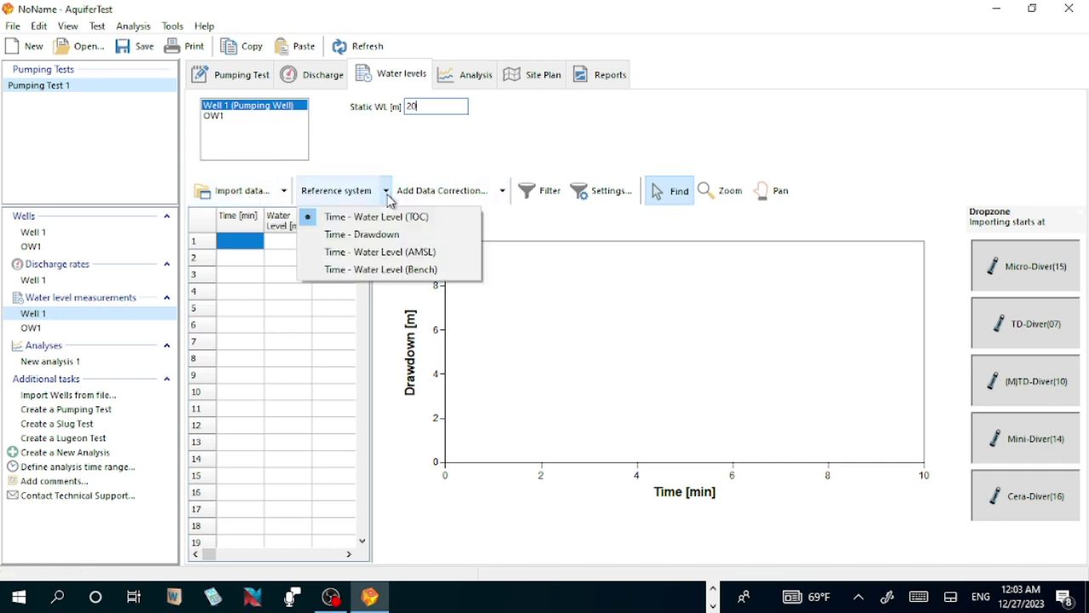
{"action": "left_click", "coordinate": [382, 235]}
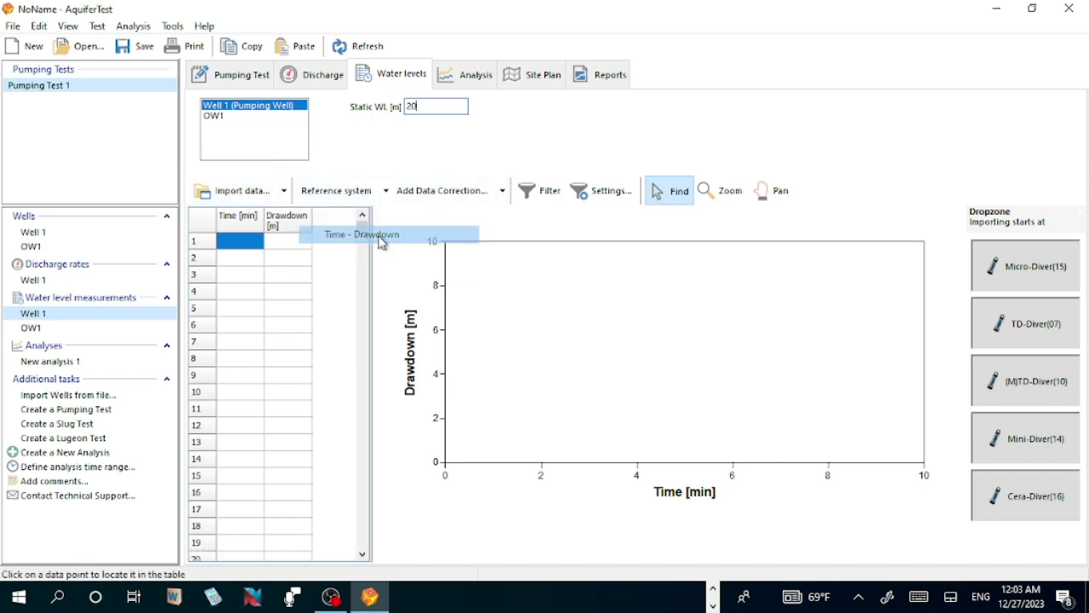
{"action": "left_click", "coordinate": [310, 312]}
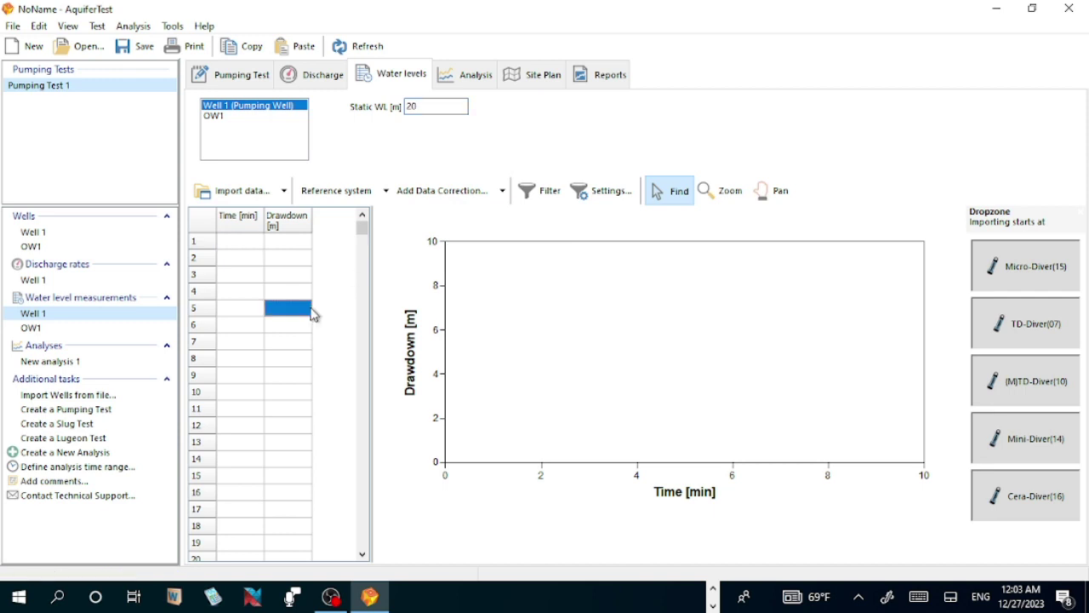
{"action": "left_click", "coordinate": [713, 589]}
- Copy the 11 time–drawdown rows in F6:G16 from the confined sandy aquifer workbook
{"action": "mouse_move", "coordinate": [325, 596]}
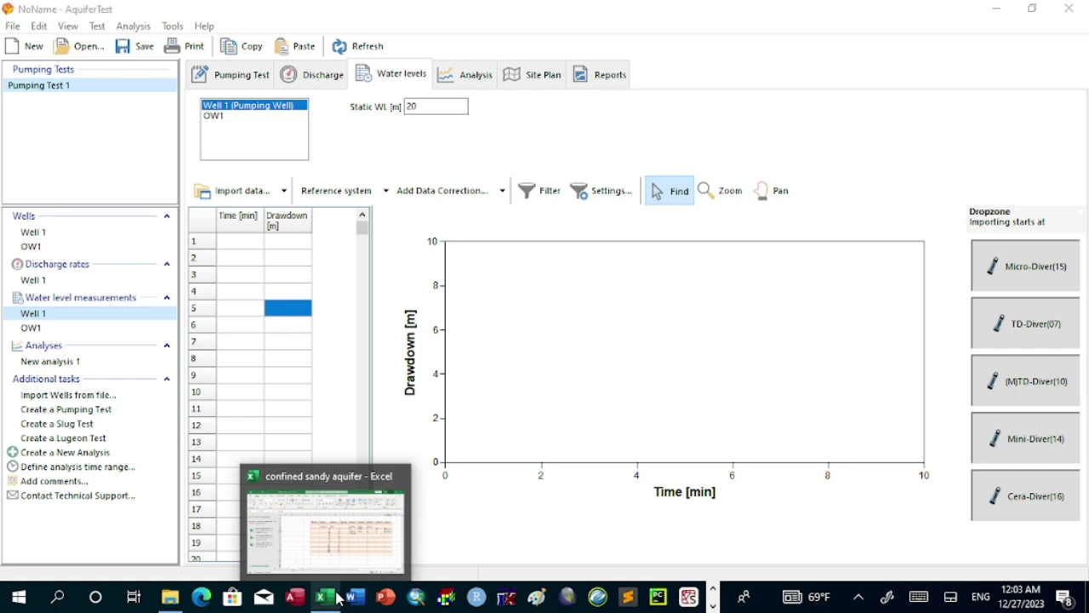
{"action": "left_click", "coordinate": [341, 526]}
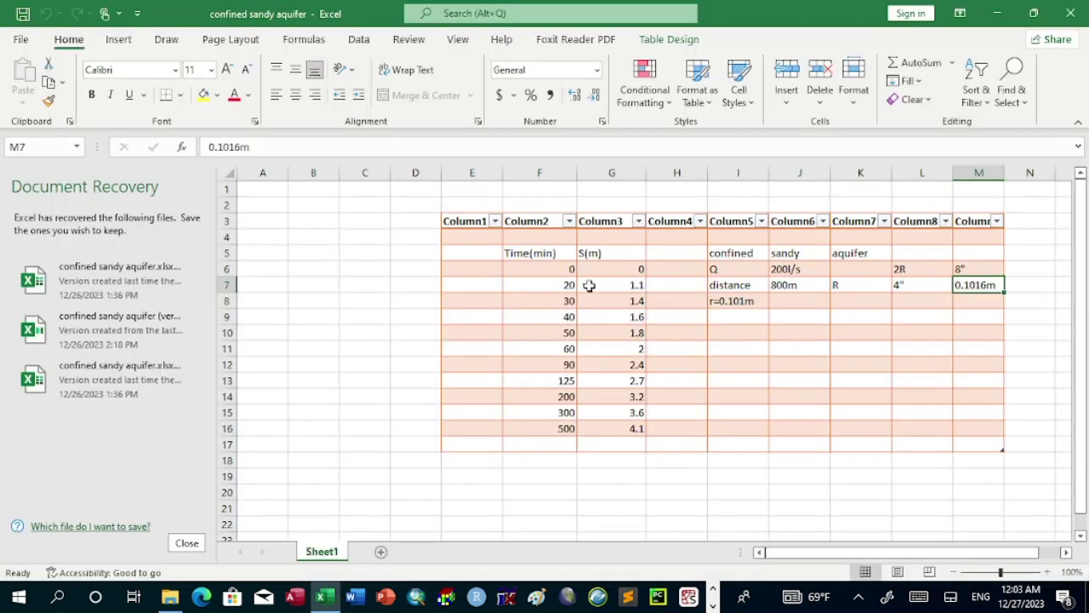
{"action": "left_click_drag", "start_coordinate": [552, 271], "coordinate": [635, 432]}
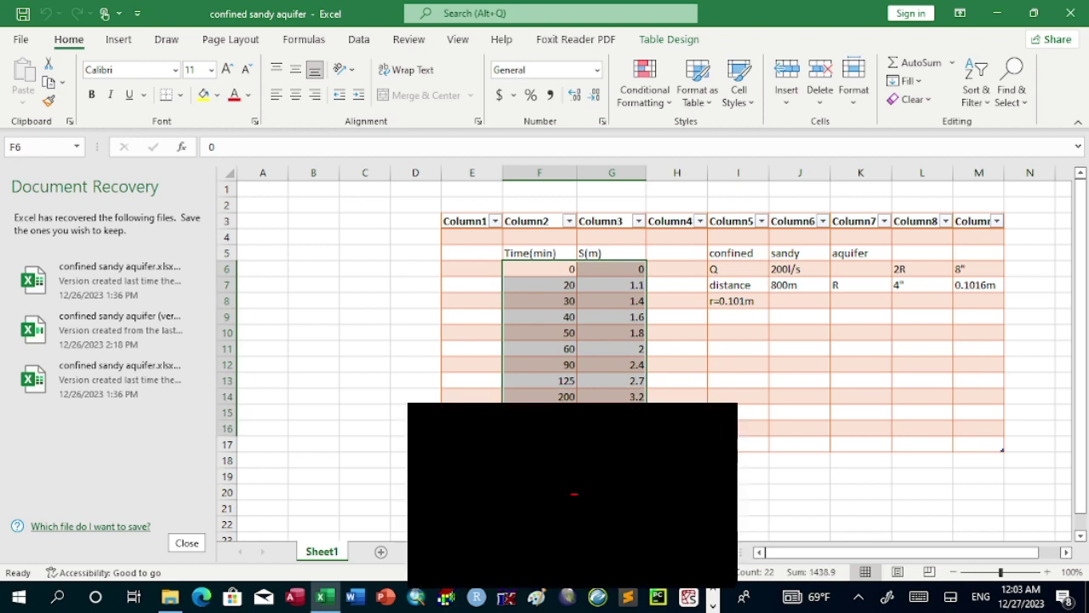
{"action": "key", "text": "ctrl+c"}
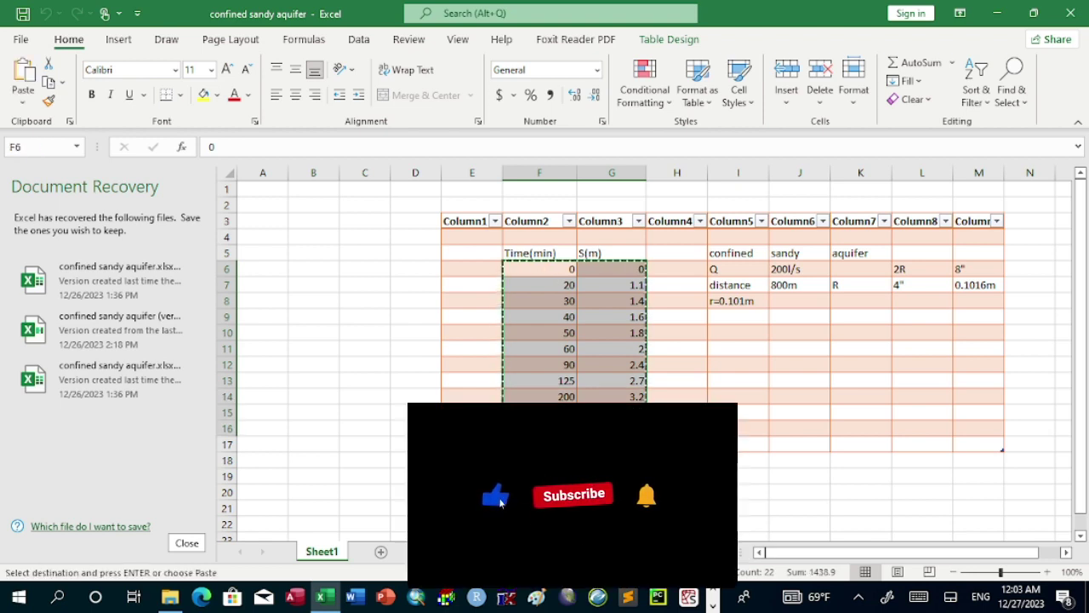
- Paste the copied readings into Well 1's water level table, starting at the first Time cell
{"action": "left_click", "coordinate": [999, 17]}
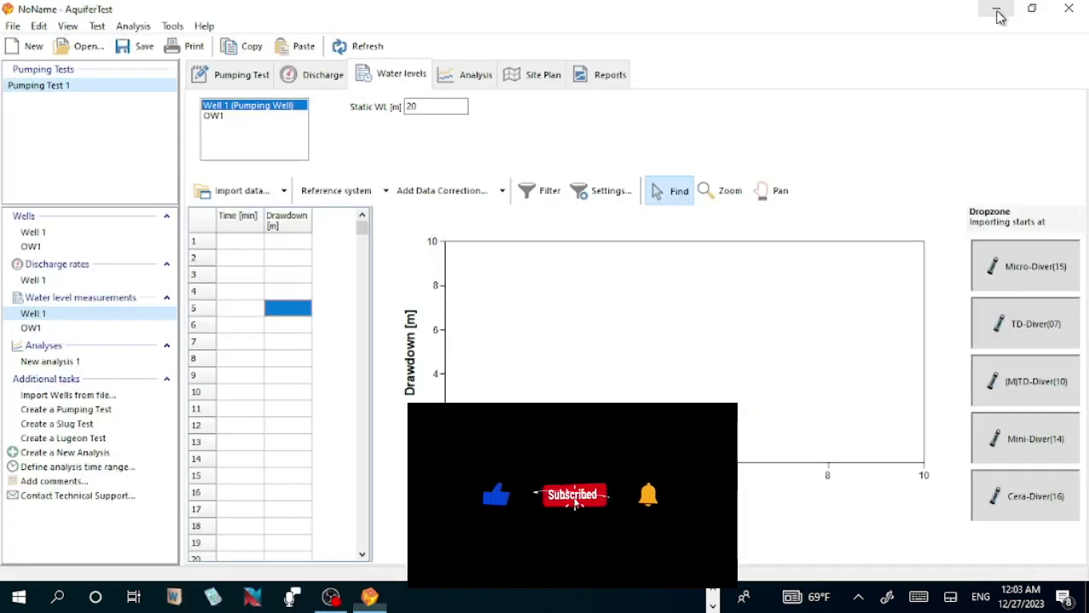
{"action": "left_click", "coordinate": [234, 244]}
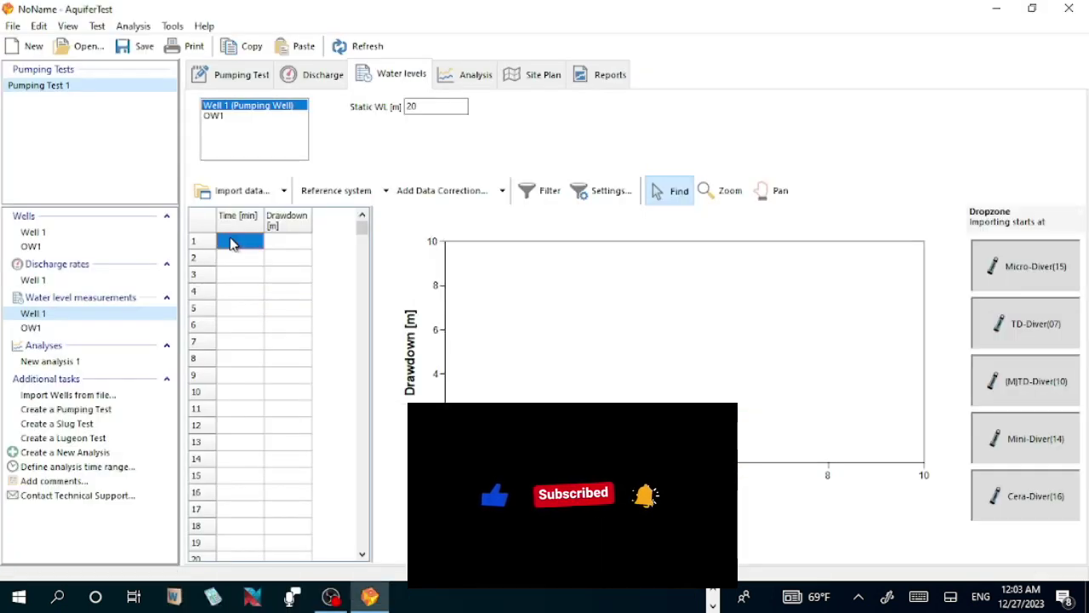
{"action": "right_click", "coordinate": [234, 244]}
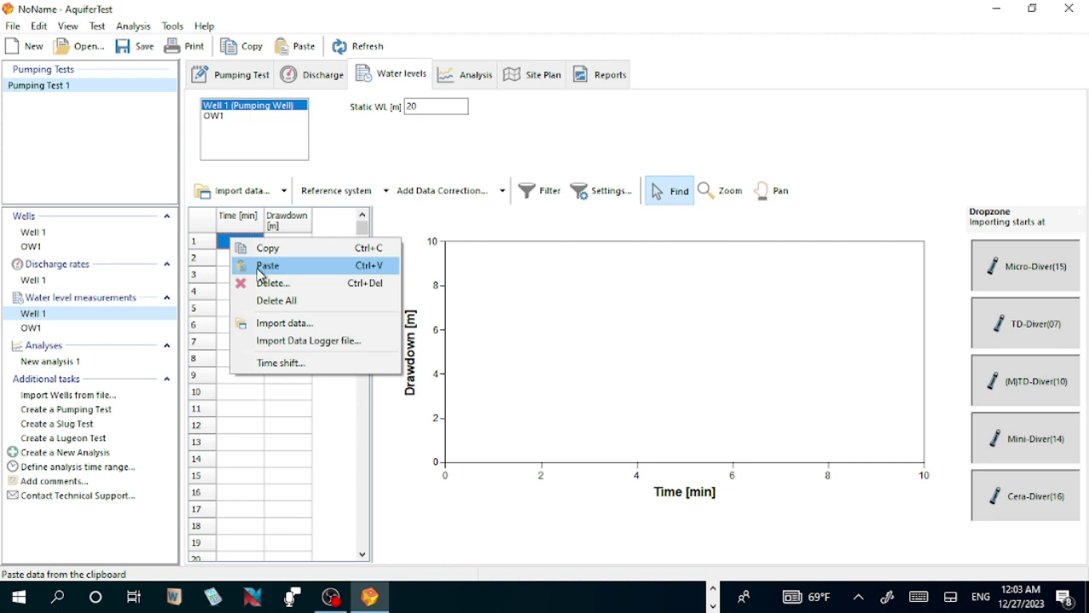
{"action": "left_click", "coordinate": [255, 271]}
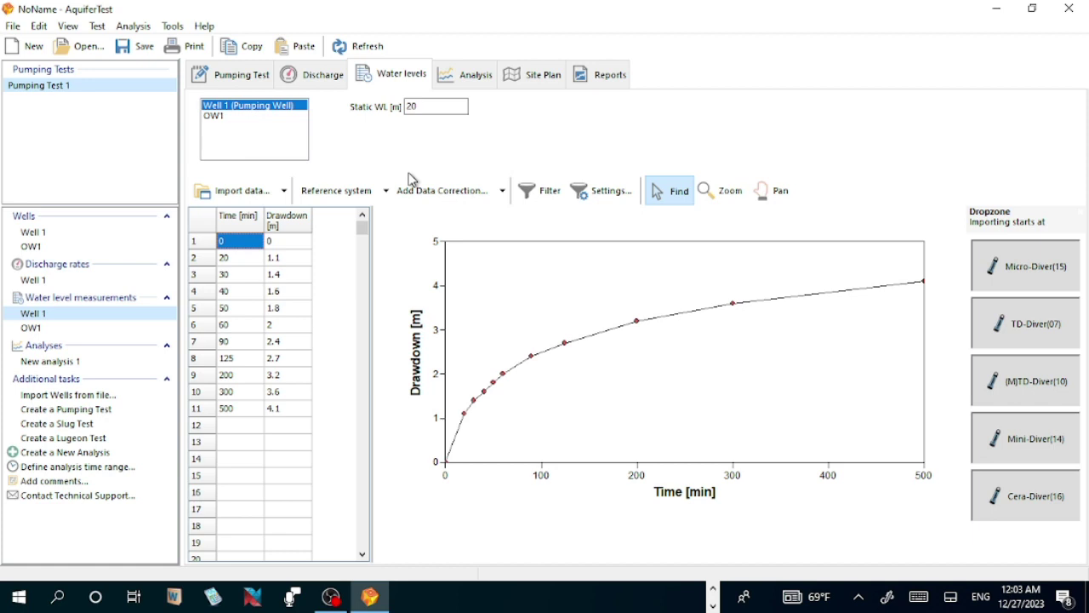
- Create New analysis 1 using Well 1 (Pumping Well) as its data source
{"action": "left_click", "coordinate": [474, 78]}
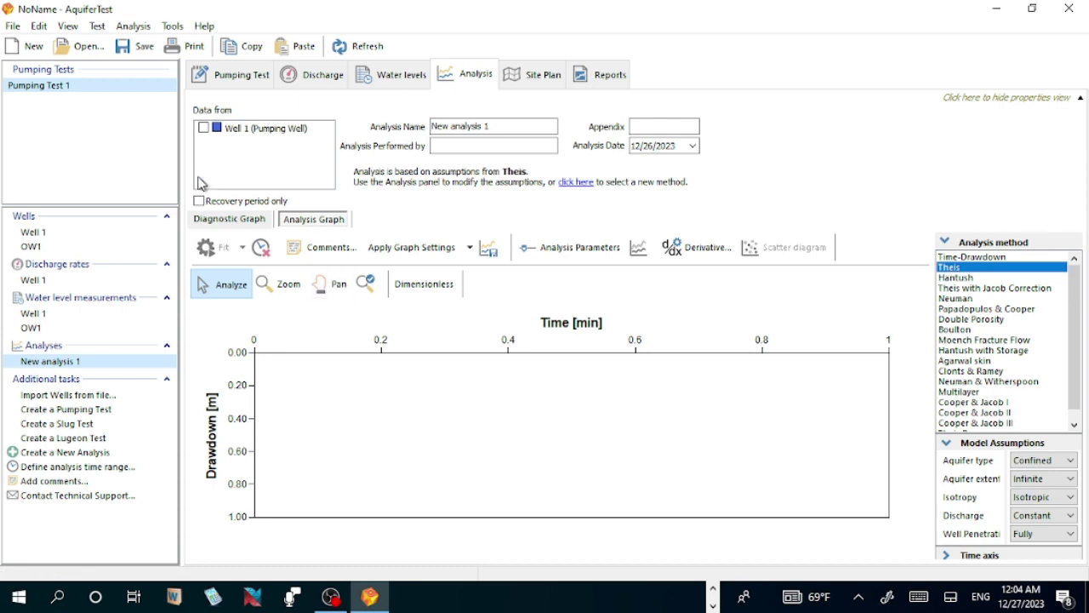
{"action": "left_click", "coordinate": [204, 128]}
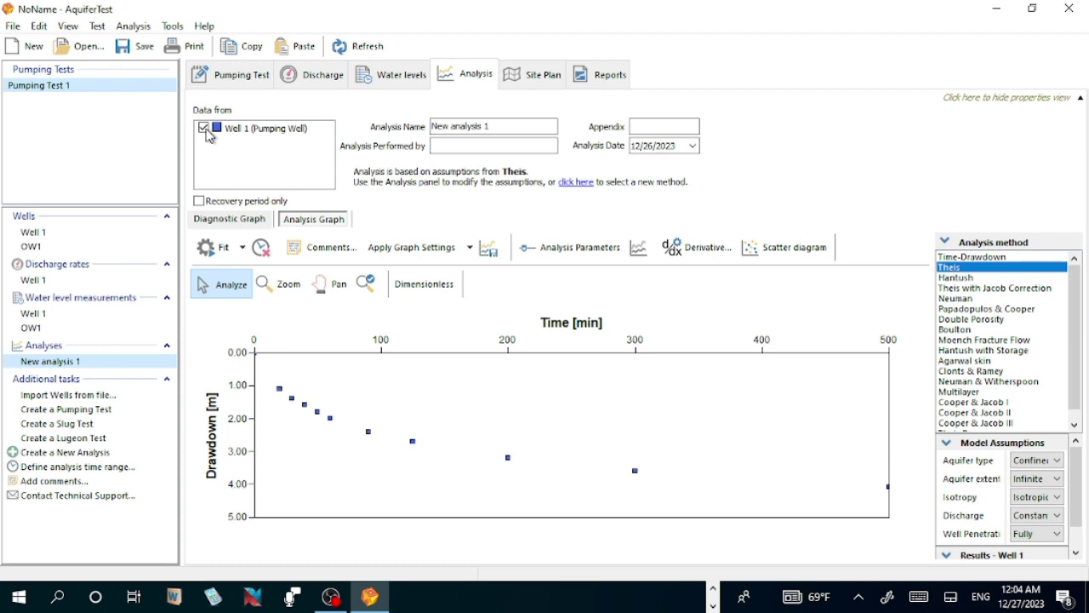
- Show the Pumping Test page with Well 1's properties and observation well OW1 at 800 m
{"action": "left_click", "coordinate": [244, 76]}
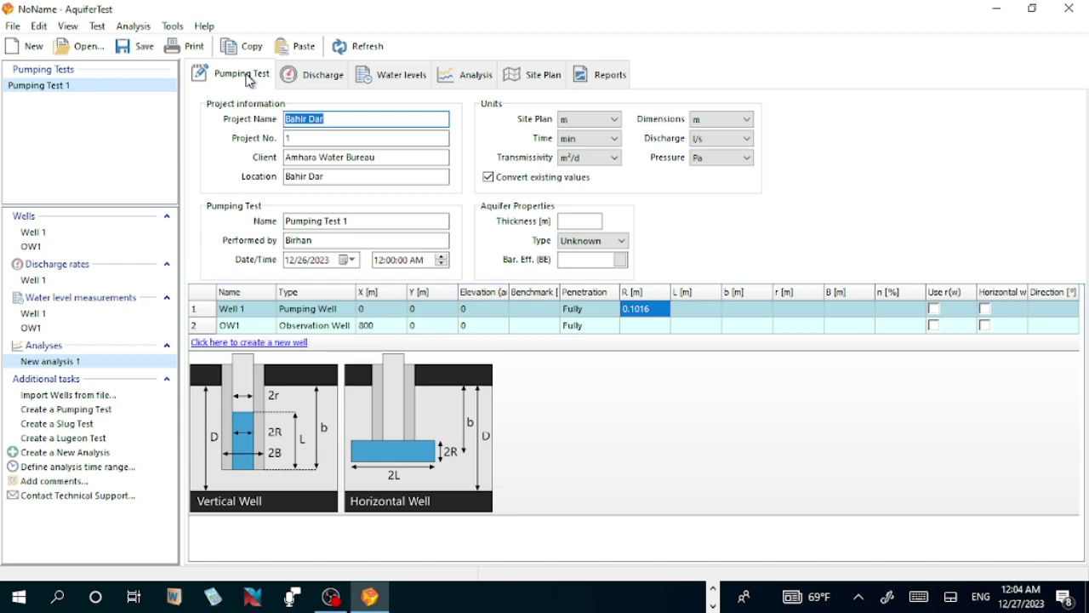
{"action": "left_click", "coordinate": [47, 234]}
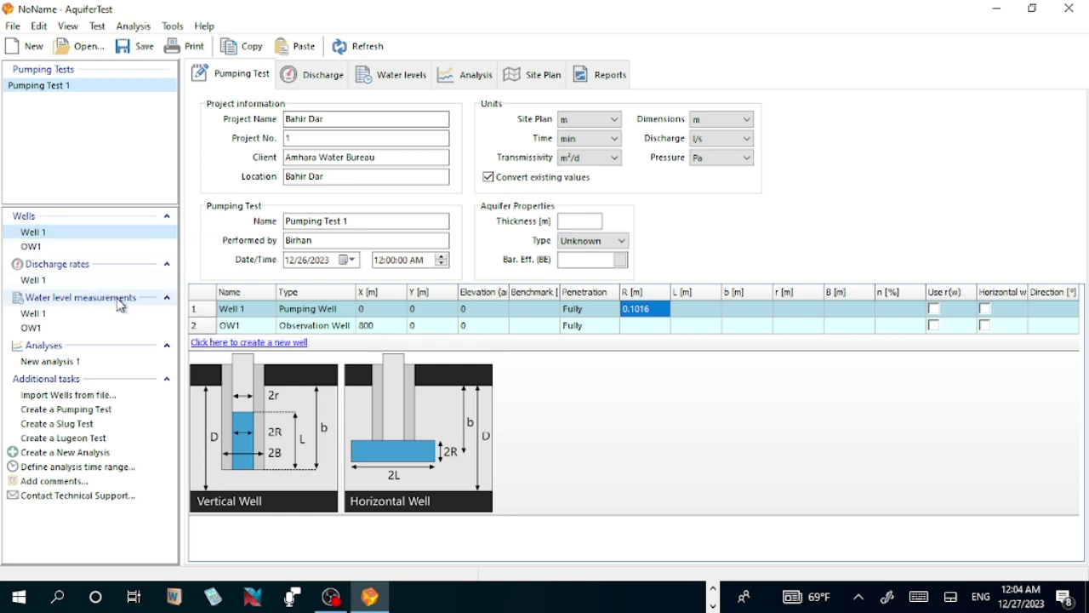
- Paste the eleven time–drawdown readings into OW1's table with a static water level of 20 m
{"action": "left_click", "coordinate": [34, 313]}
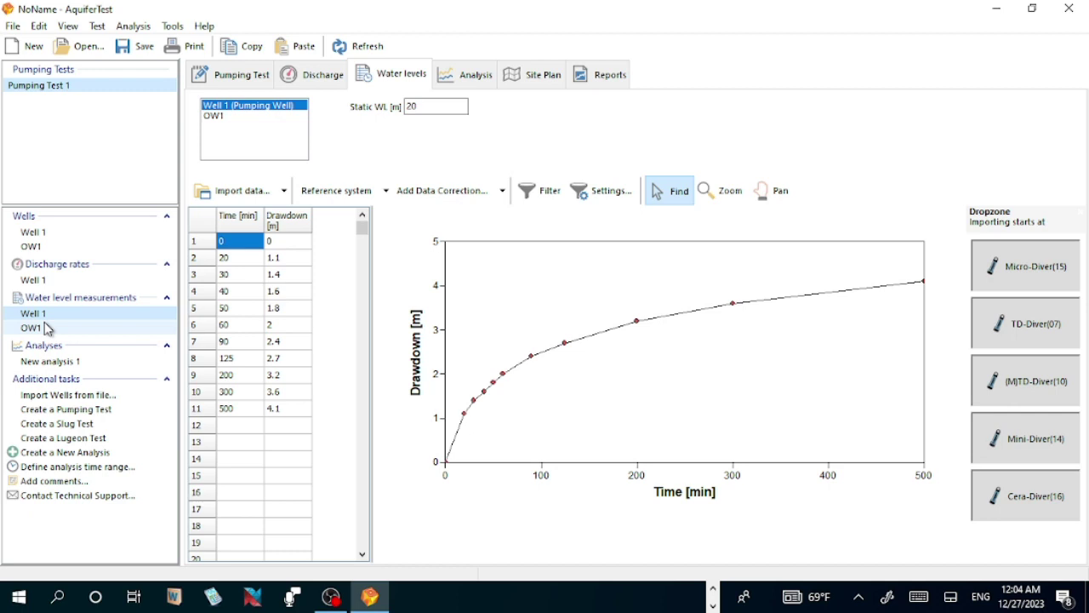
{"action": "left_click", "coordinate": [32, 328]}
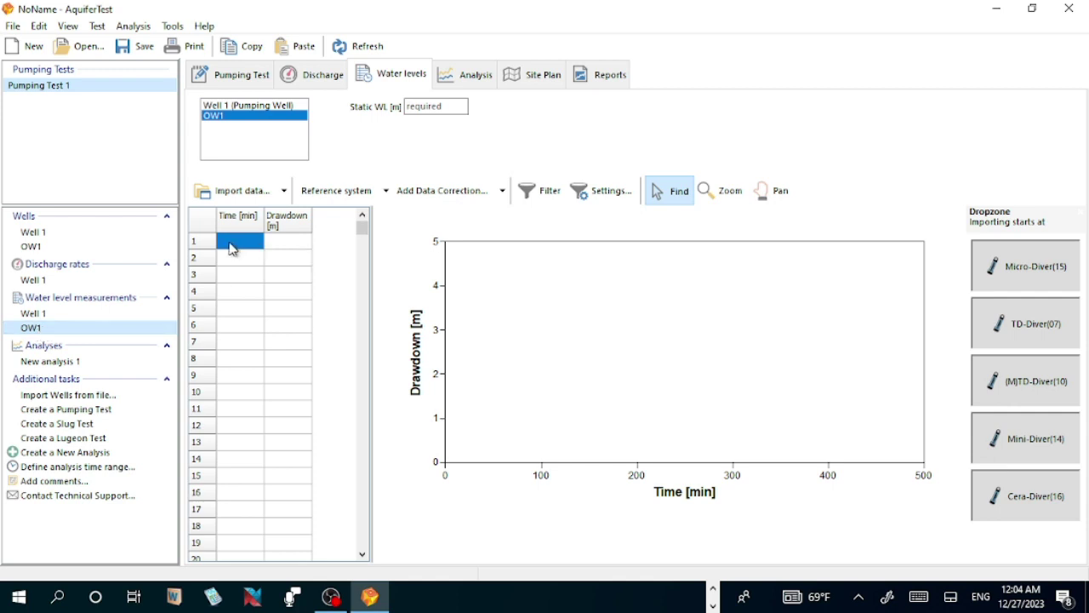
{"action": "right_click", "coordinate": [231, 247]}
{"action": "left_click", "coordinate": [260, 276]}
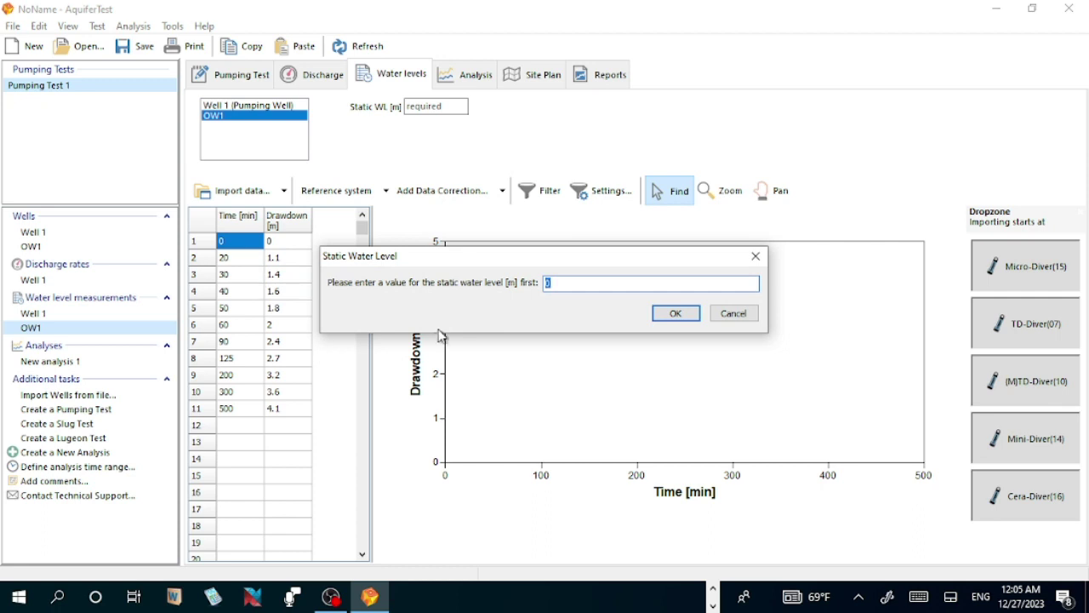
{"action": "type", "text": "20"}
{"action": "left_click", "coordinate": [687, 313]}
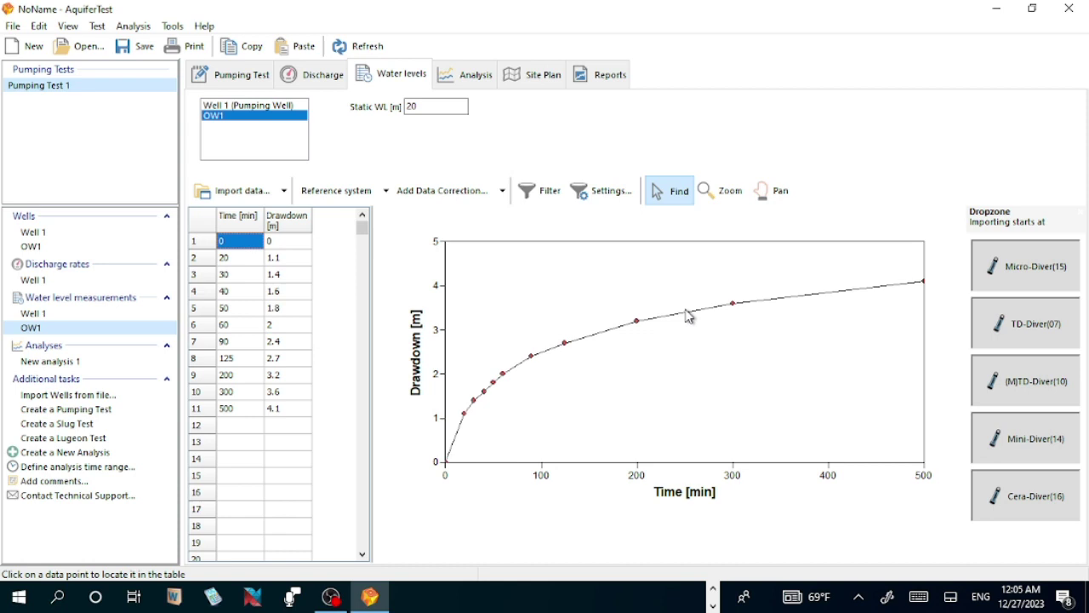
- Bring up Well 1's water level readings and select its row 1 time cell
{"action": "left_click", "coordinate": [52, 239]}
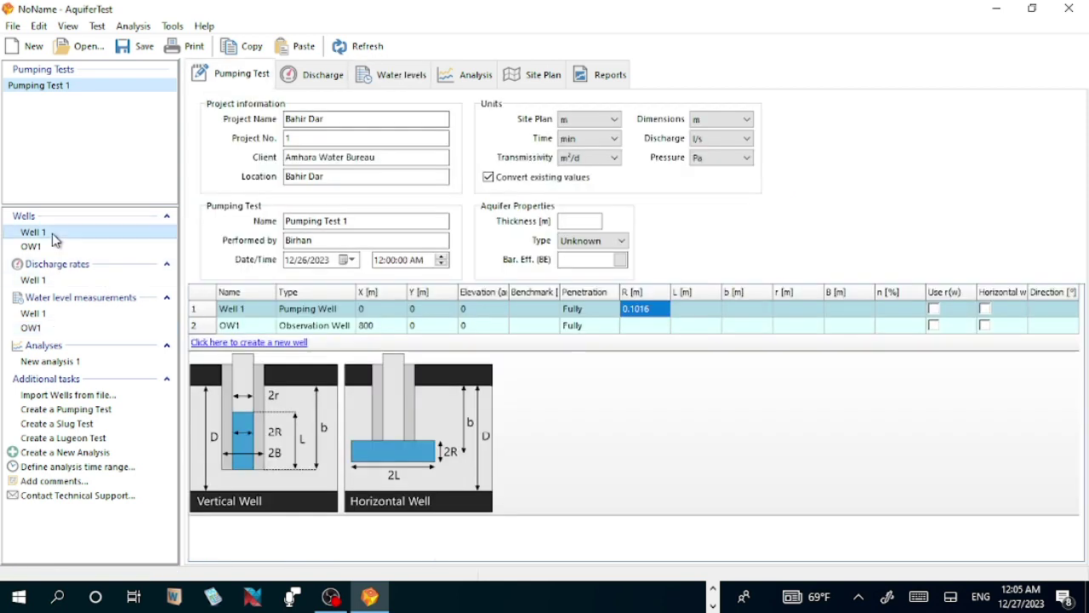
{"action": "left_click", "coordinate": [36, 314]}
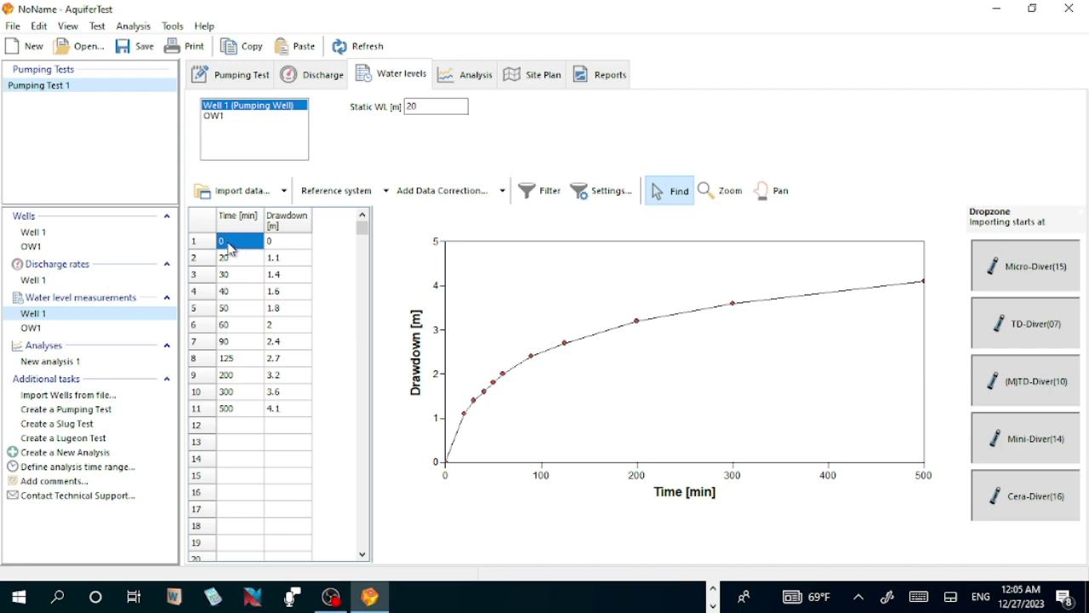
{"action": "left_click", "coordinate": [228, 245]}
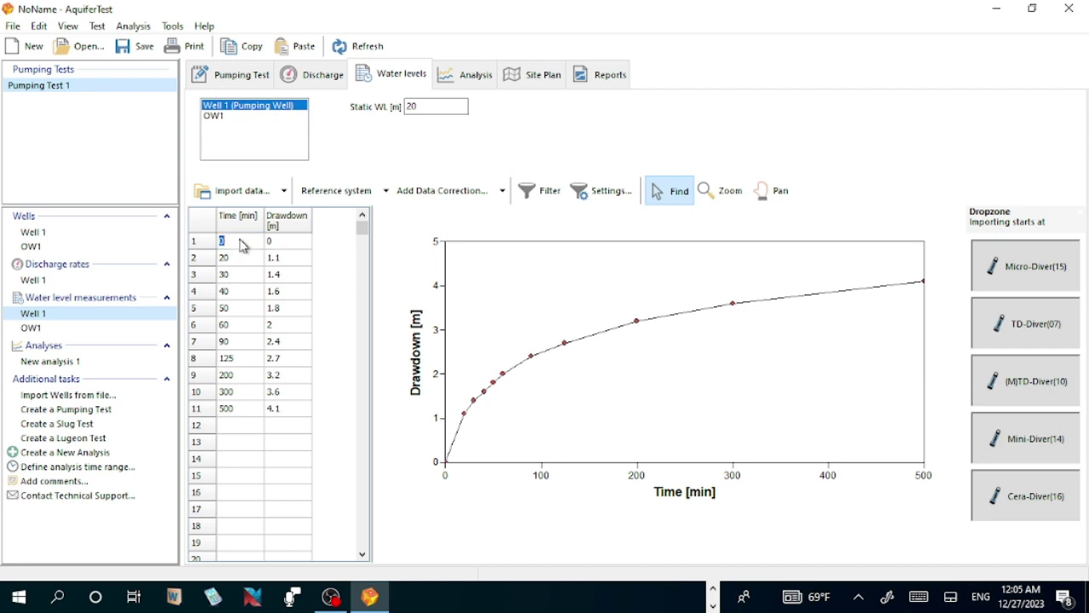
{"action": "key", "text": "Tab"}
{"action": "left_click", "coordinate": [240, 247]}
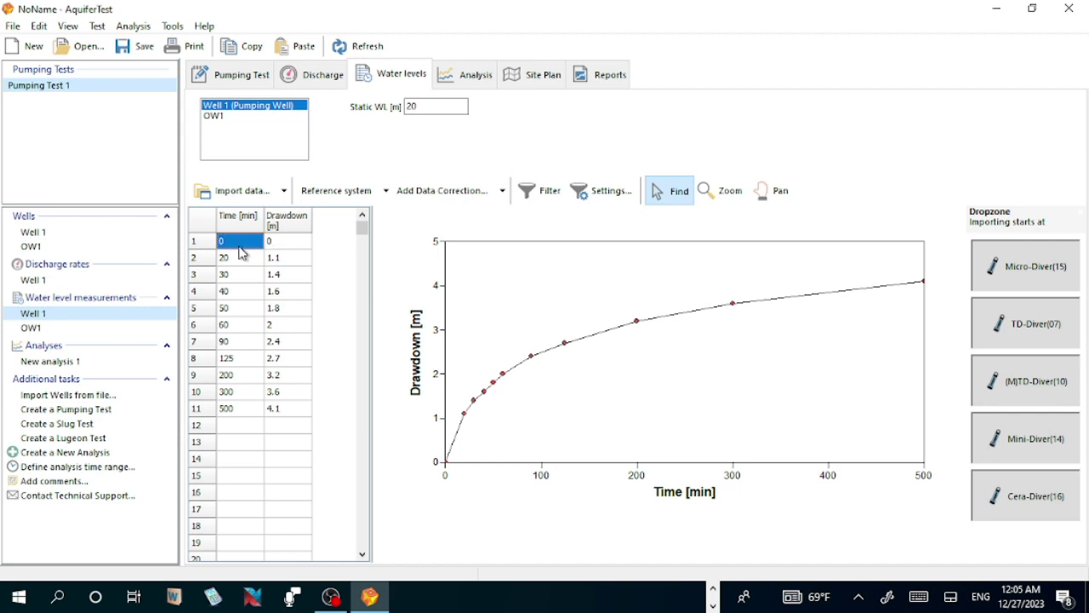
- Delete all eleven readings from Well 1's table and verify that OW1 still holds them
{"action": "left_click", "coordinate": [273, 413], "text": "shift"}
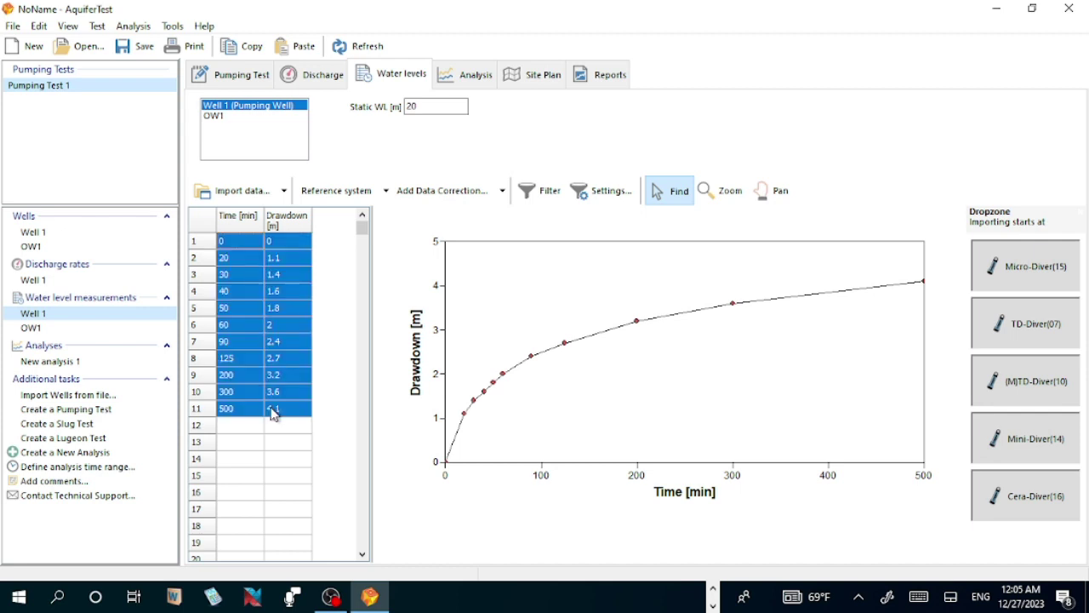
{"action": "key", "text": "Delete"}
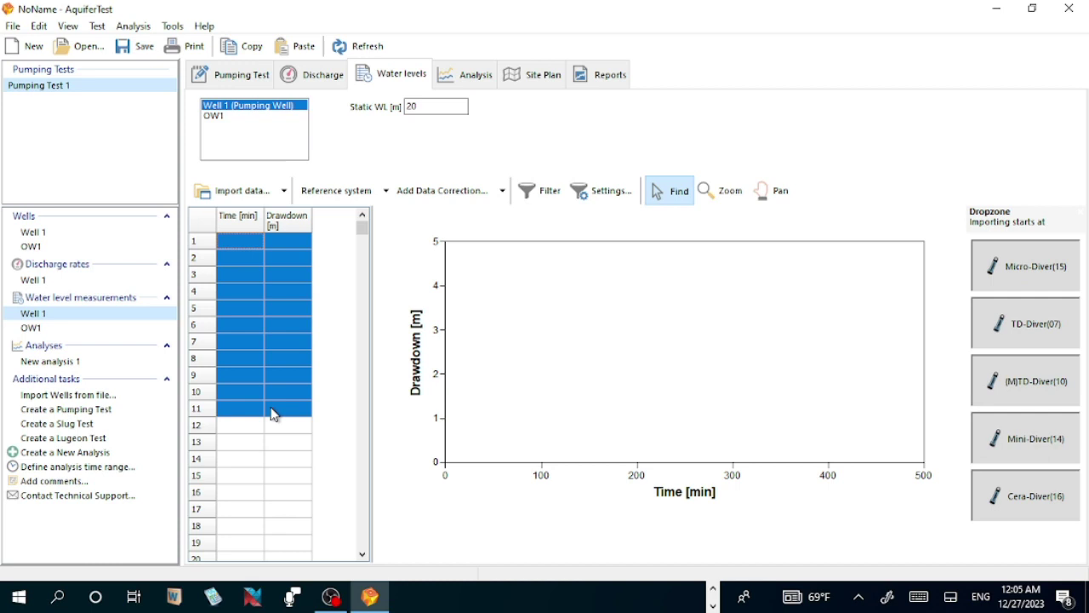
{"action": "left_click", "coordinate": [279, 461]}
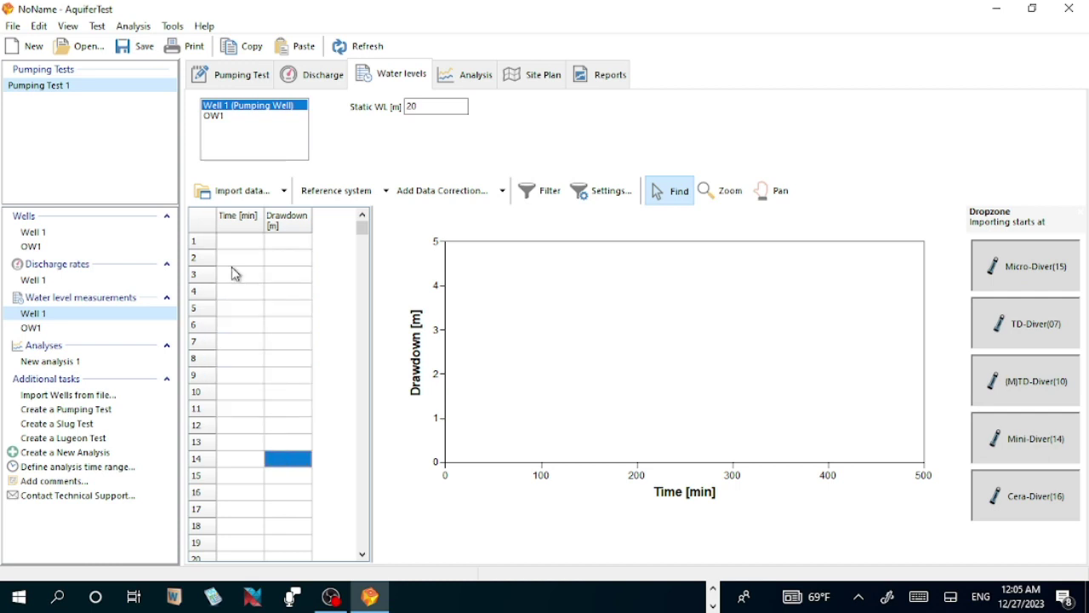
{"action": "left_click", "coordinate": [217, 116]}
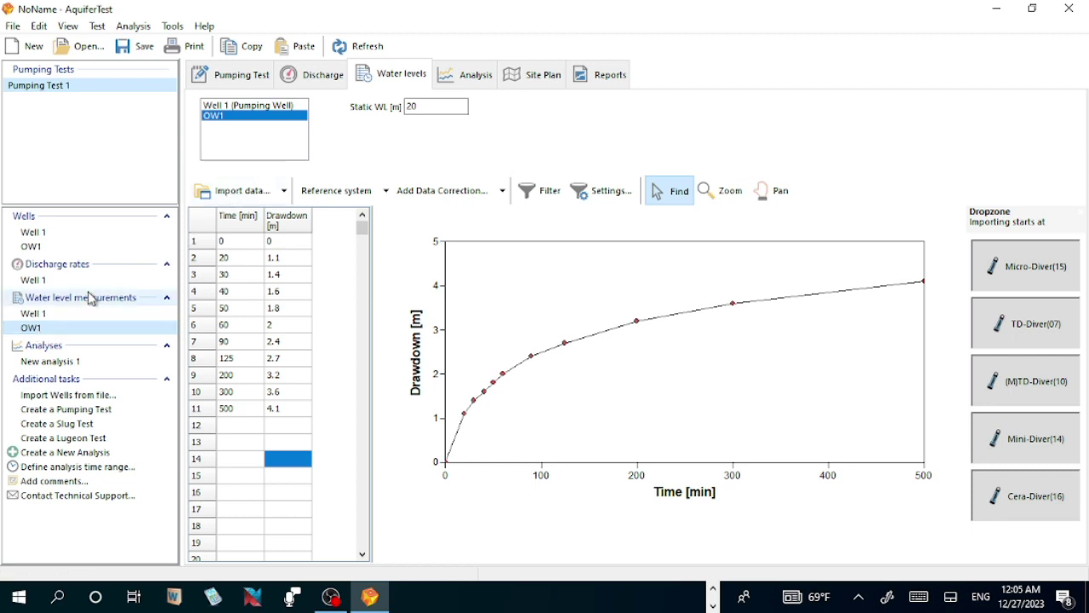
{"action": "left_click", "coordinate": [41, 314]}
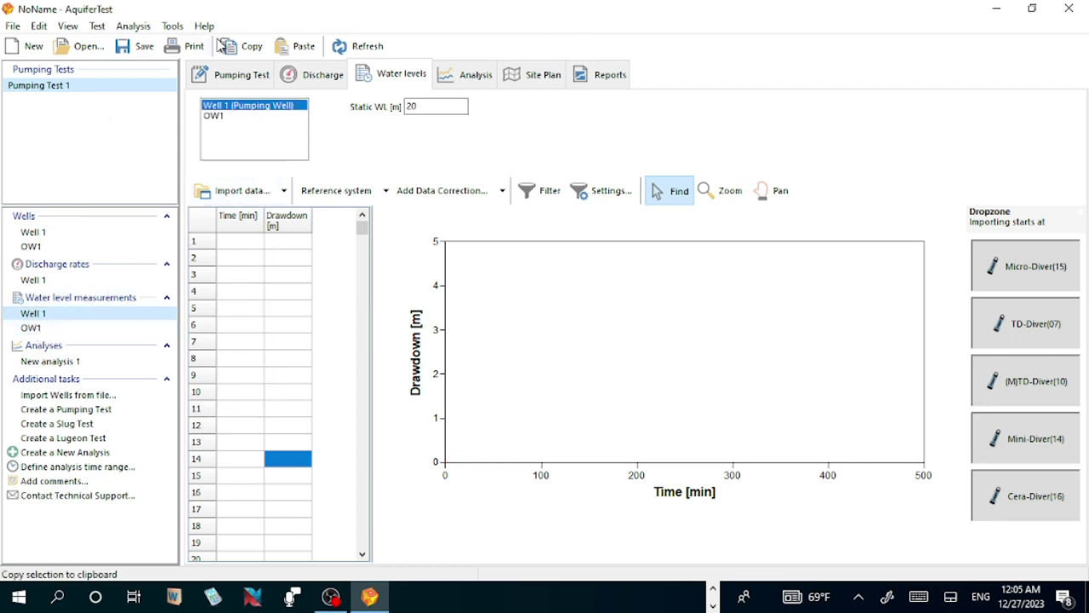
{"action": "left_click", "coordinate": [237, 77]}
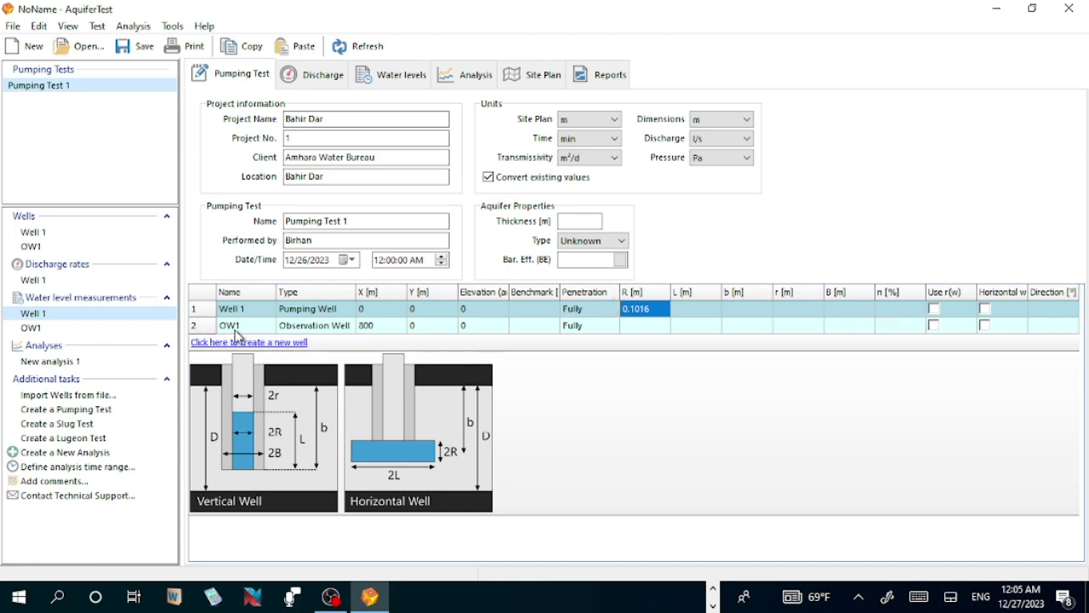
{"action": "left_click", "coordinate": [34, 332]}
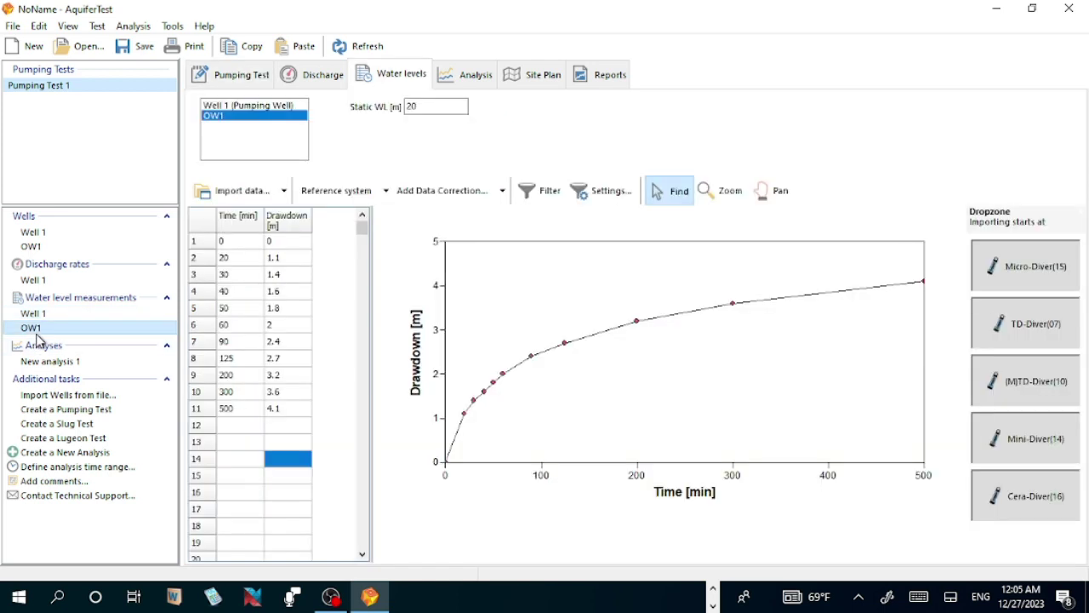
{"action": "left_click", "coordinate": [50, 314]}
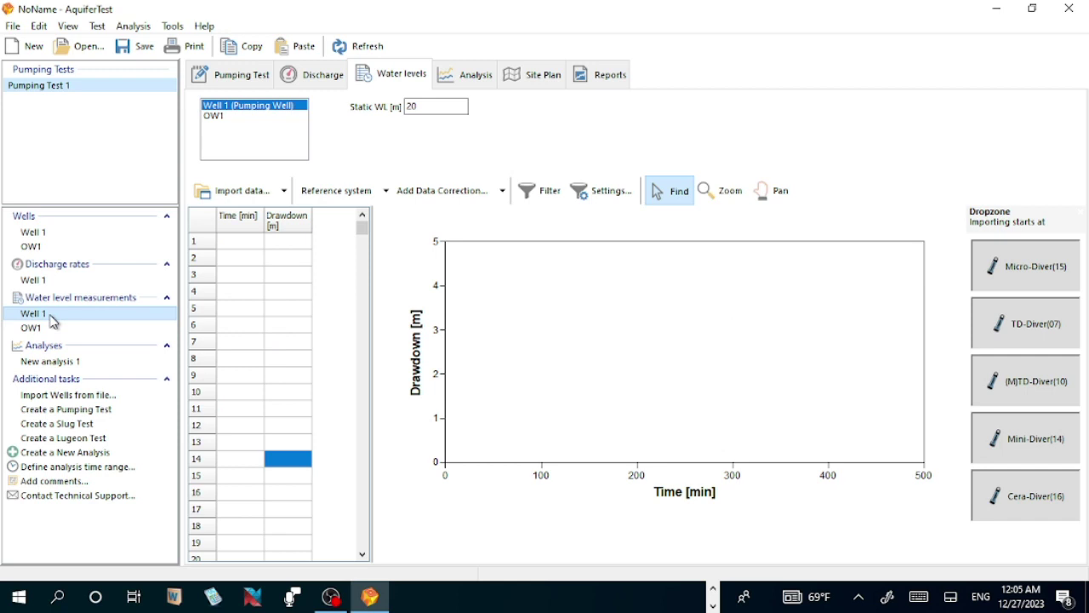
- Tick OW1 under Data from in New analysis 1 to plot its drawdown points
{"action": "left_click", "coordinate": [467, 86]}
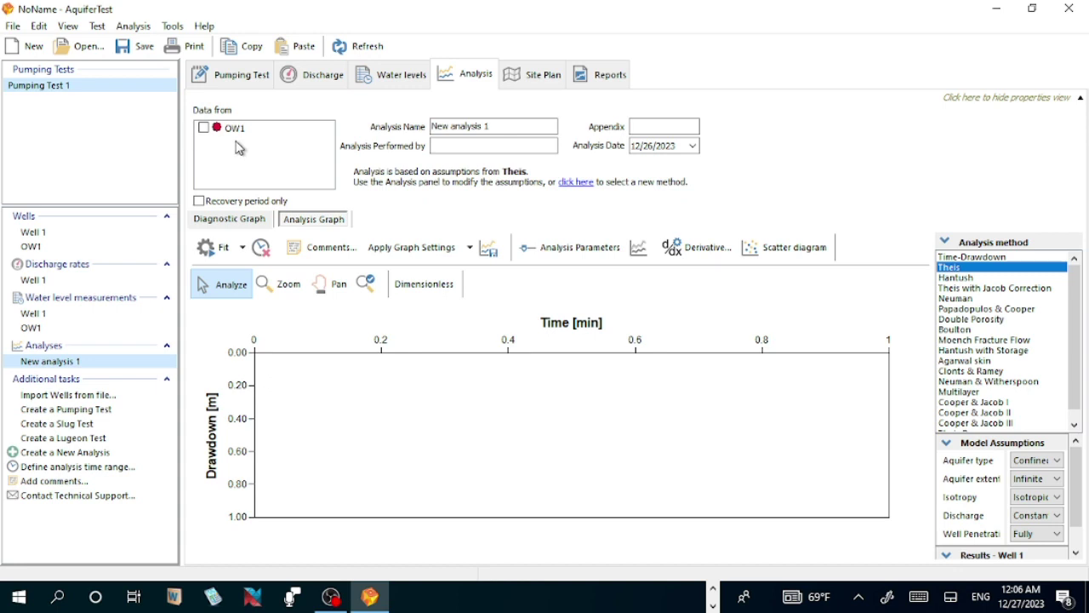
{"action": "left_click", "coordinate": [393, 80]}
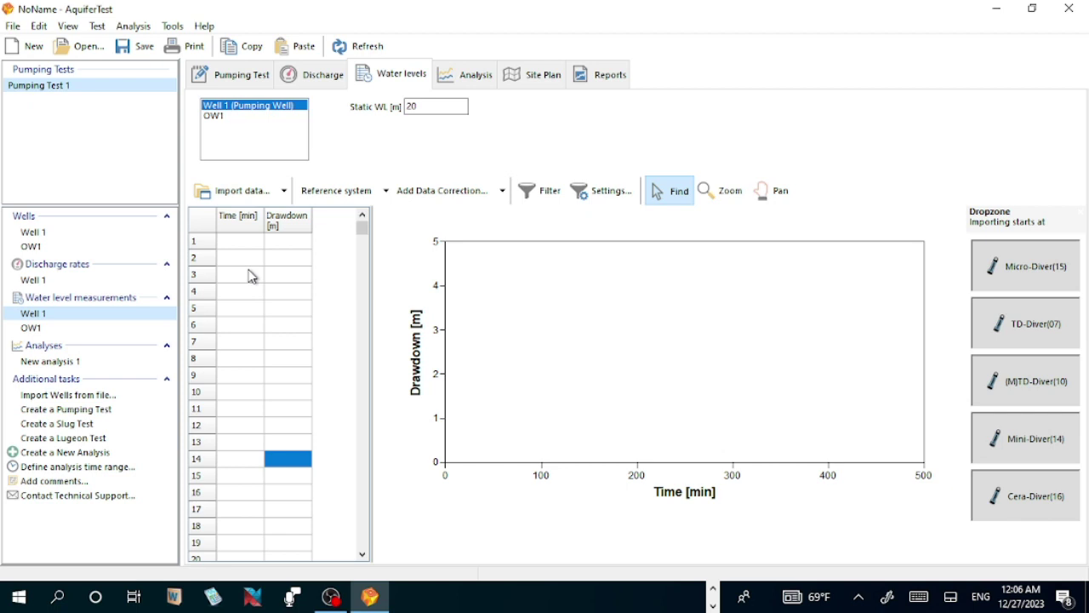
{"action": "left_click", "coordinate": [466, 77]}
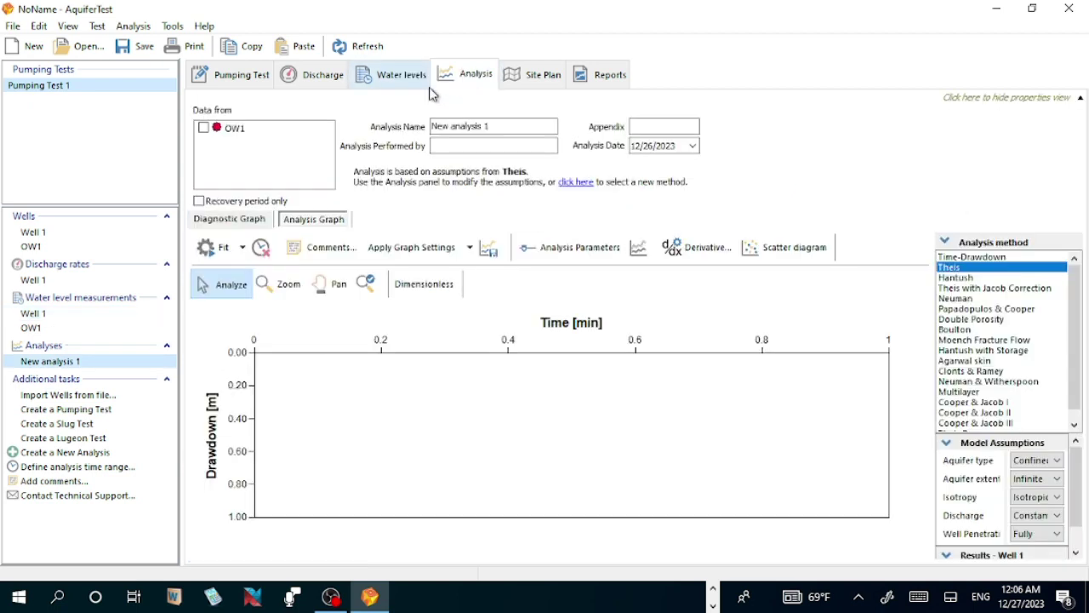
{"action": "left_click", "coordinate": [204, 132]}
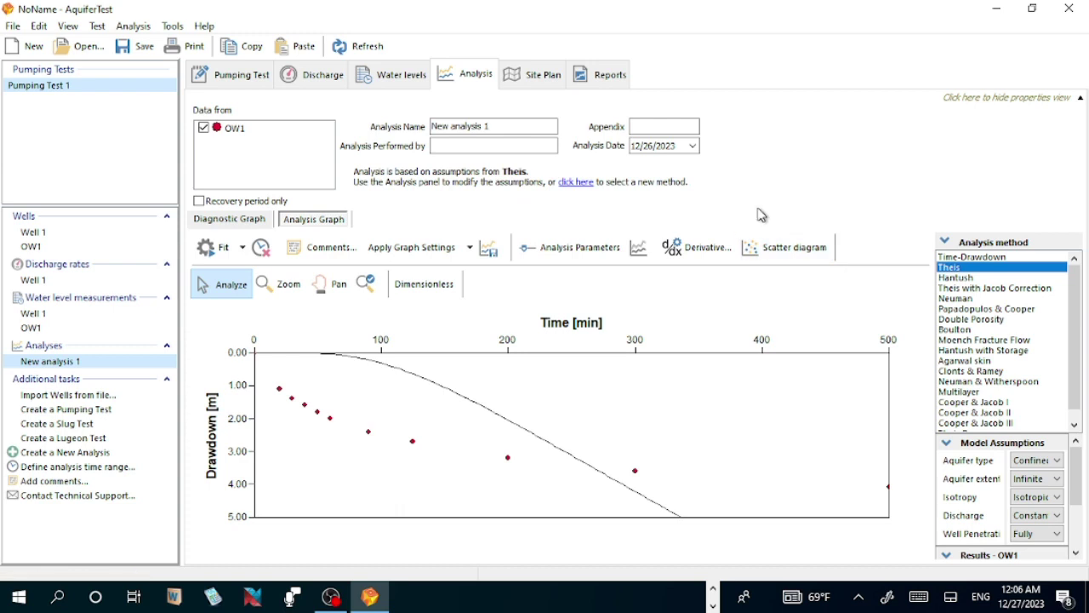
{"action": "left_click", "coordinate": [467, 248]}
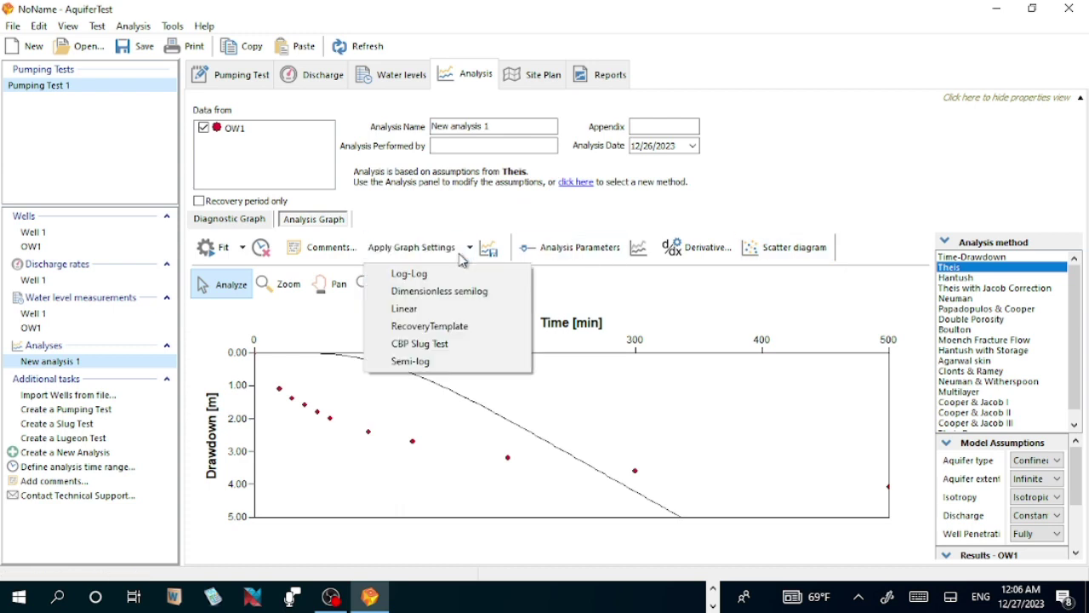
- Apply the Semi-log graph preset and choose the Cooper & Jacob I analysis method
{"action": "left_click", "coordinate": [442, 365]}
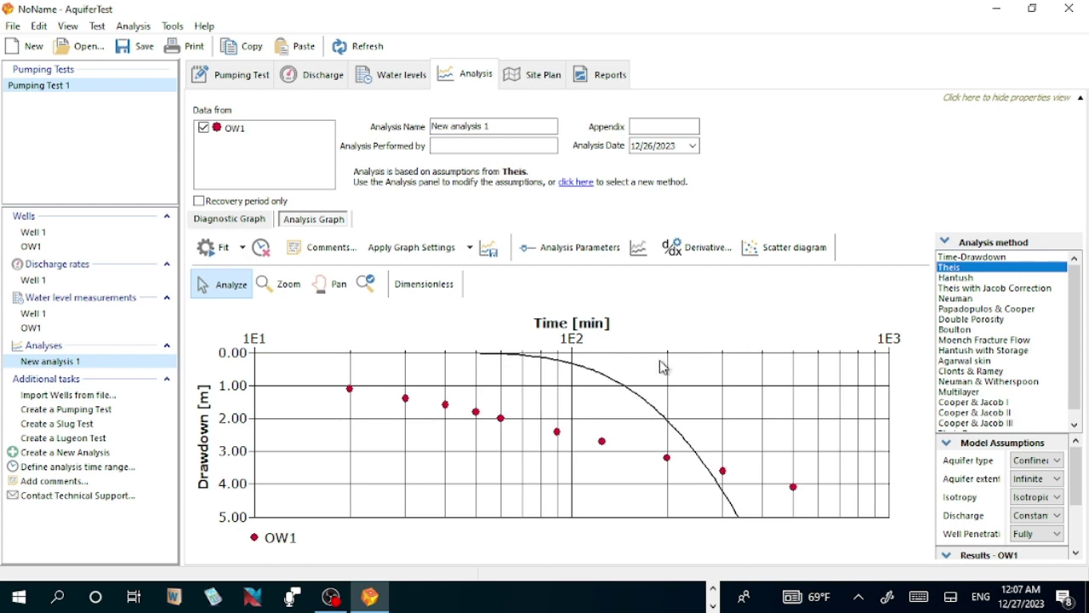
{"action": "left_click", "coordinate": [989, 402]}
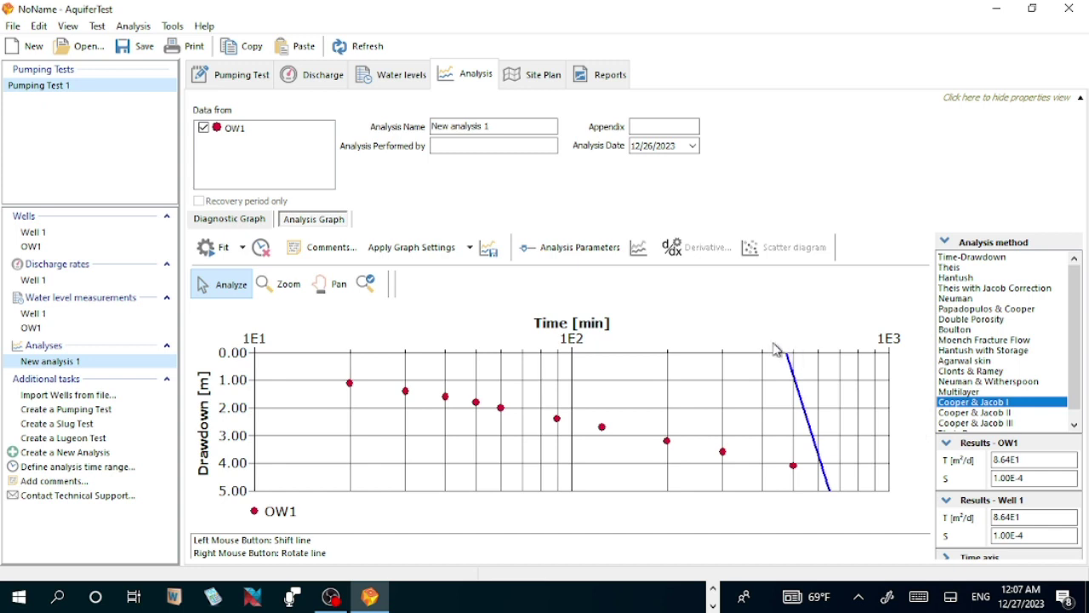
- Fit the Cooper & Jacob I line to OW1's points, yielding T 1.44E3 m²/d and S 2.49E-5
{"action": "left_click", "coordinate": [212, 255]}
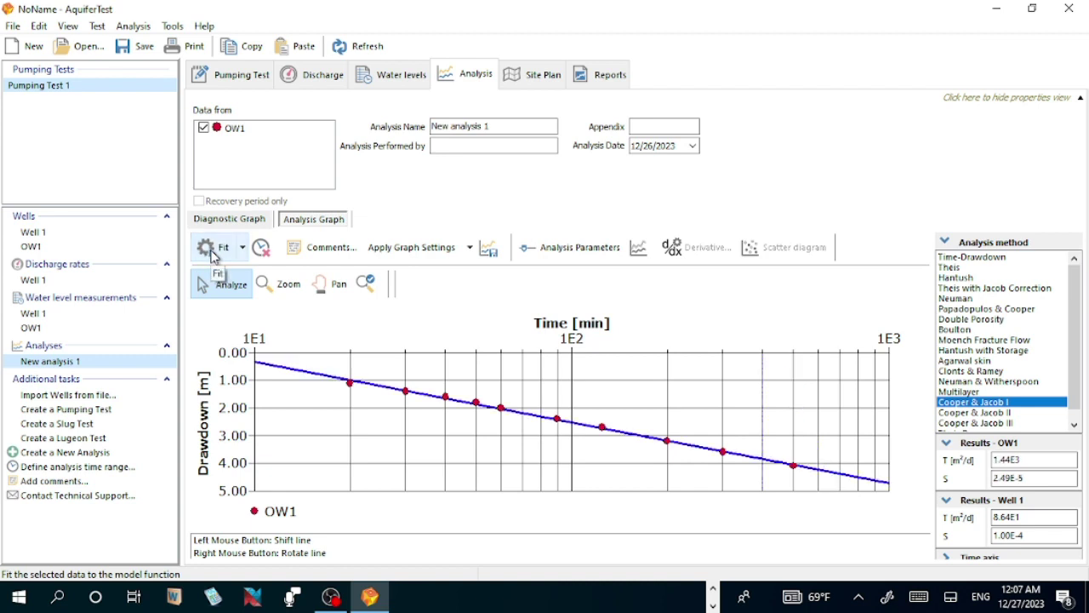